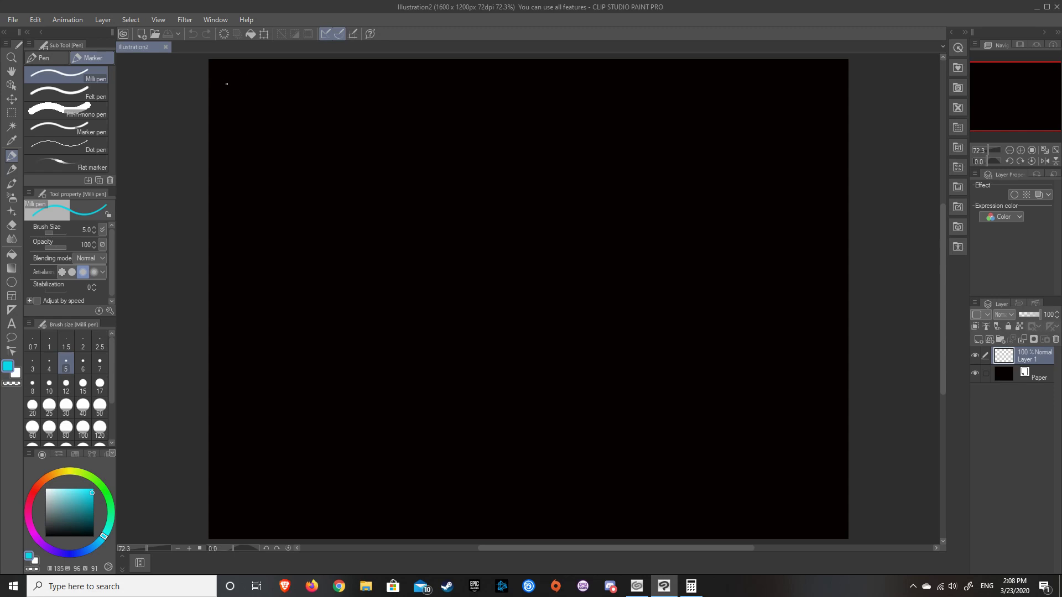
# Write the reactants 'Zn + CuSO4(aq)' and the reaction arrow at the top-left
pyautogui.moveTo(236, 75)
pyautogui.mouseDown()
pyautogui.moveTo(235, 91)
pyautogui.moveTo(271, 95)
pyautogui.mouseUp()
pyautogui.moveTo(266, 89)
pyautogui.mouseDown()
pyautogui.moveTo(339, 89)
pyautogui.moveTo(332, 95)
pyautogui.mouseUp()
pyautogui.moveTo(349, 78)
pyautogui.mouseDown()
pyautogui.moveTo(341, 90)
pyautogui.moveTo(349, 78)
pyautogui.mouseUp()
pyautogui.moveTo(360, 83); pyautogui.dragTo(362, 102)
pyautogui.moveTo(372, 87)
pyautogui.mouseDown()
pyautogui.moveTo(369, 102)
pyautogui.moveTo(387, 101)
pyautogui.moveTo(383, 119)
pyautogui.mouseUp()
pyautogui.moveTo(396, 89)
pyautogui.mouseDown()
pyautogui.moveTo(399, 104)
pyautogui.moveTo(429, 90)
pyautogui.mouseUp()
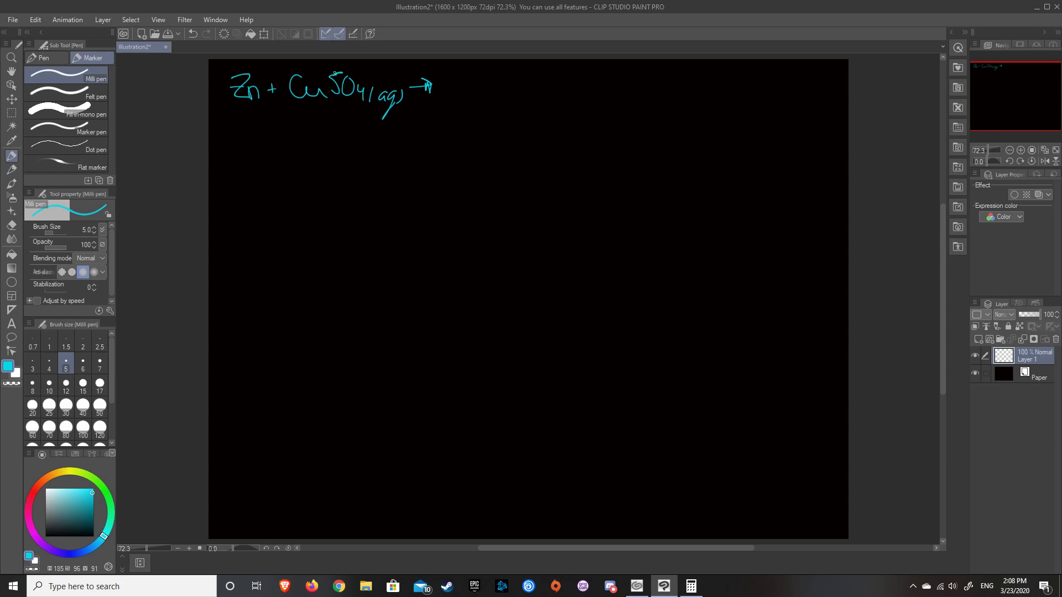
pyautogui.moveTo(333, 73); pyautogui.dragTo(328, 80)
# Draw a downward arrow below CuSO4 and an upward arrow below Zn
pyautogui.moveTo(293, 114); pyautogui.dragTo(293, 148)
pyautogui.moveTo(288, 138)
pyautogui.mouseDown()
pyautogui.moveTo(295, 148)
pyautogui.moveTo(301, 137)
pyautogui.mouseUp()
pyautogui.moveTo(244, 109)
pyautogui.mouseDown()
pyautogui.moveTo(245, 134)
pyautogui.moveTo(248, 117)
pyautogui.mouseUp()
# Write the products 'Cu(s) + ZnSO4(aq)' after the arrow
pyautogui.moveTo(472, 76)
pyautogui.mouseDown()
pyautogui.moveTo(457, 86)
pyautogui.moveTo(469, 97)
pyautogui.mouseUp()
pyautogui.moveTo(470, 88); pyautogui.dragTo(491, 102)
pyautogui.moveTo(500, 92)
pyautogui.mouseDown()
pyautogui.moveTo(501, 102)
pyautogui.moveTo(521, 91)
pyautogui.mouseUp()
pyautogui.moveTo(516, 85)
pyautogui.mouseDown()
pyautogui.moveTo(515, 98)
pyautogui.moveTo(546, 78)
pyautogui.moveTo(557, 98)
pyautogui.mouseUp()
pyautogui.moveTo(570, 82); pyautogui.dragTo(564, 98)
pyautogui.moveTo(585, 84); pyautogui.dragTo(597, 95)
pyautogui.moveTo(595, 92)
pyautogui.mouseDown()
pyautogui.moveTo(597, 109)
pyautogui.moveTo(612, 104)
pyautogui.moveTo(618, 118)
pyautogui.moveTo(634, 109)
pyautogui.mouseUp()
# Underline the products Cu(s) + ZnSO4 and the Zn reactant
pyautogui.moveTo(469, 125); pyautogui.dragTo(581, 115)
pyautogui.moveTo(522, 131); pyautogui.dragTo(542, 130)
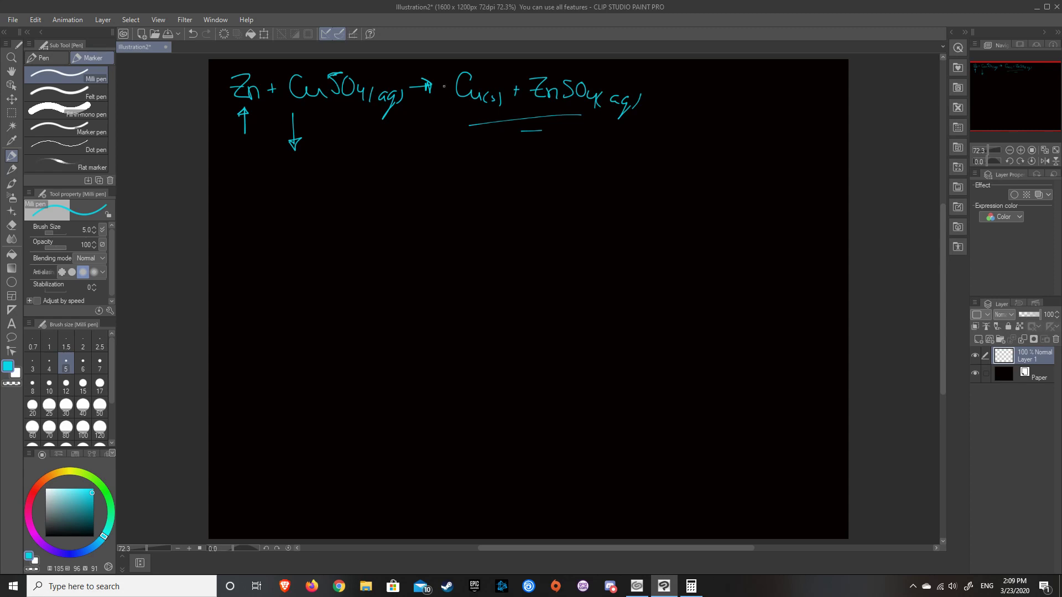
pyautogui.moveTo(235, 107); pyautogui.dragTo(254, 102)
pyautogui.moveTo(230, 108); pyautogui.dragTo(338, 102)
# Note the given data: '28.8g CuSO4 solution' and 'Mass Zn = 1.37g' on separate lines
pyautogui.moveTo(242, 194)
pyautogui.mouseDown()
pyautogui.moveTo(256, 206)
pyautogui.moveTo(289, 194)
pyautogui.moveTo(303, 223)
pyautogui.mouseUp()
pyautogui.moveTo(343, 184)
pyautogui.mouseDown()
pyautogui.moveTo(344, 201)
pyautogui.moveTo(377, 184)
pyautogui.moveTo(388, 195)
pyautogui.moveTo(457, 179)
pyautogui.moveTo(472, 193)
pyautogui.mouseUp()
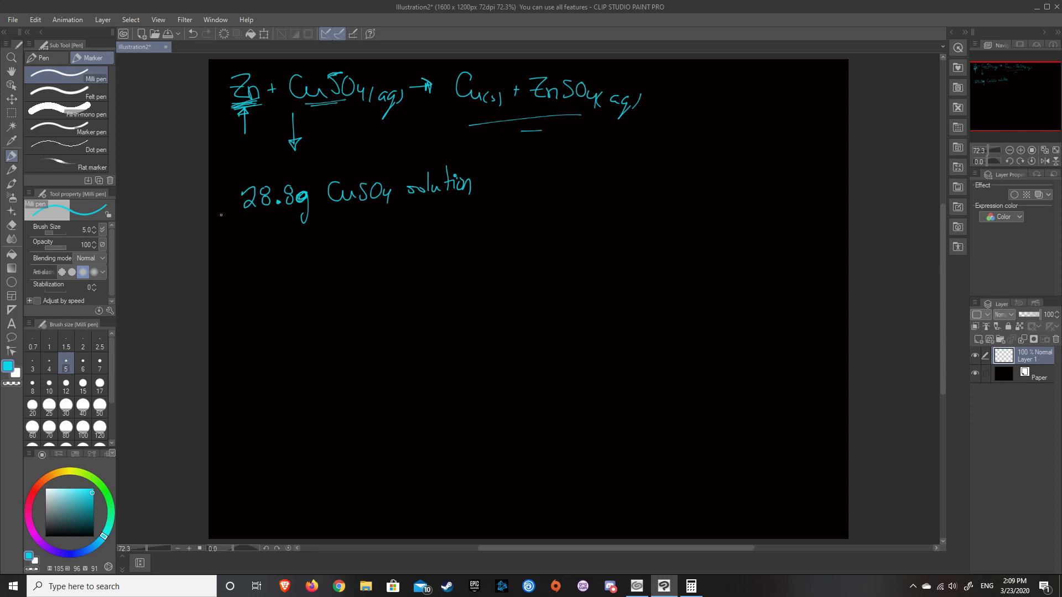
pyautogui.moveTo(226, 255)
pyautogui.mouseDown()
pyautogui.moveTo(232, 244)
pyautogui.moveTo(238, 255)
pyautogui.moveTo(293, 249)
pyautogui.mouseUp()
pyautogui.moveTo(278, 244); pyautogui.dragTo(316, 241)
pyautogui.moveTo(307, 247)
pyautogui.mouseDown()
pyautogui.moveTo(354, 241)
pyautogui.moveTo(355, 255)
pyautogui.mouseUp()
pyautogui.click(333, 244)
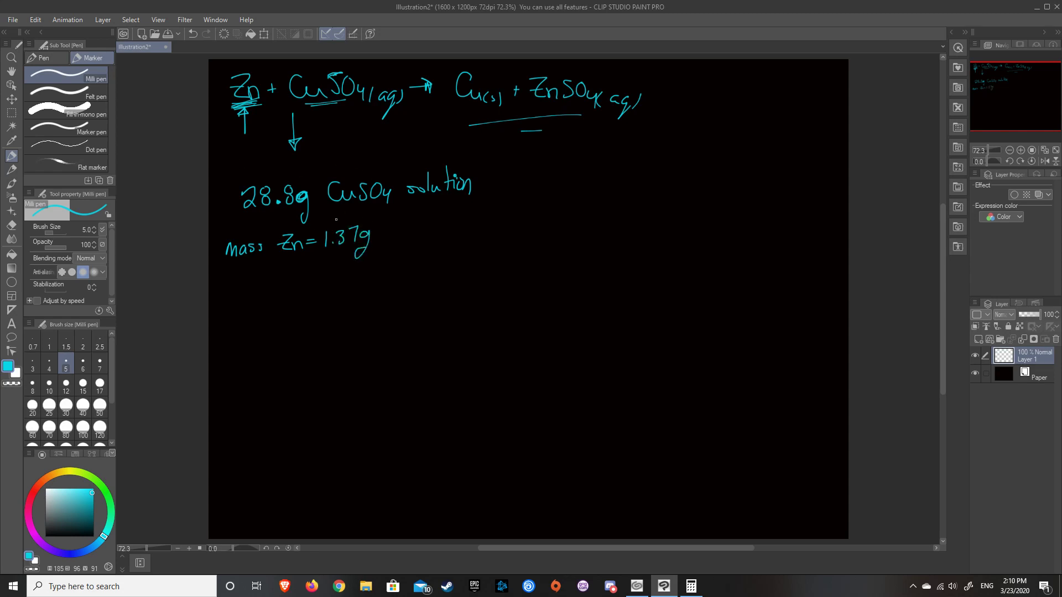
# Sketch the beaker with liquid level and arrow beside the products, then start the graph axes
pyautogui.moveTo(579, 152)
pyautogui.mouseDown()
pyautogui.moveTo(592, 197)
pyautogui.moveTo(622, 196)
pyautogui.moveTo(632, 150)
pyautogui.moveTo(615, 200)
pyautogui.moveTo(588, 198)
pyautogui.moveTo(577, 154)
pyautogui.moveTo(593, 208)
pyautogui.moveTo(632, 194)
pyautogui.moveTo(644, 150)
pyautogui.moveTo(638, 197)
pyautogui.moveTo(612, 214)
pyautogui.moveTo(575, 195)
pyautogui.moveTo(571, 151)
pyautogui.moveTo(634, 137)
pyautogui.moveTo(625, 149)
pyautogui.moveTo(576, 145)
pyautogui.moveTo(600, 189)
pyautogui.moveTo(606, 111)
pyautogui.mouseUp()
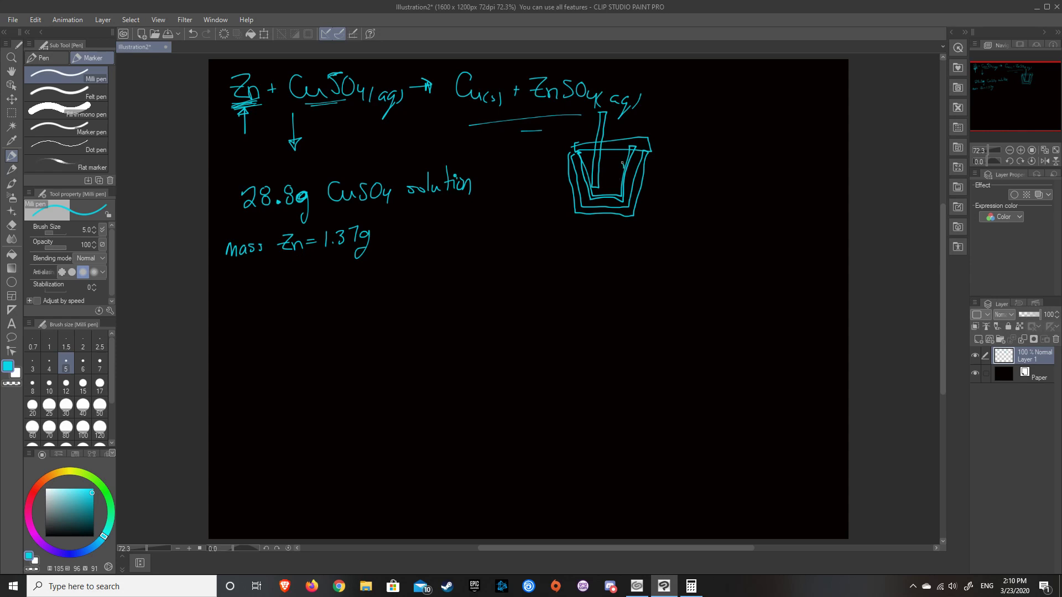
pyautogui.moveTo(622, 164)
pyautogui.mouseDown()
pyautogui.moveTo(586, 162)
pyautogui.moveTo(618, 182)
pyautogui.mouseUp()
pyautogui.moveTo(233, 286)
pyautogui.mouseDown()
pyautogui.moveTo(248, 283)
pyautogui.moveTo(242, 465)
pyautogui.moveTo(513, 463)
pyautogui.mouseUp()
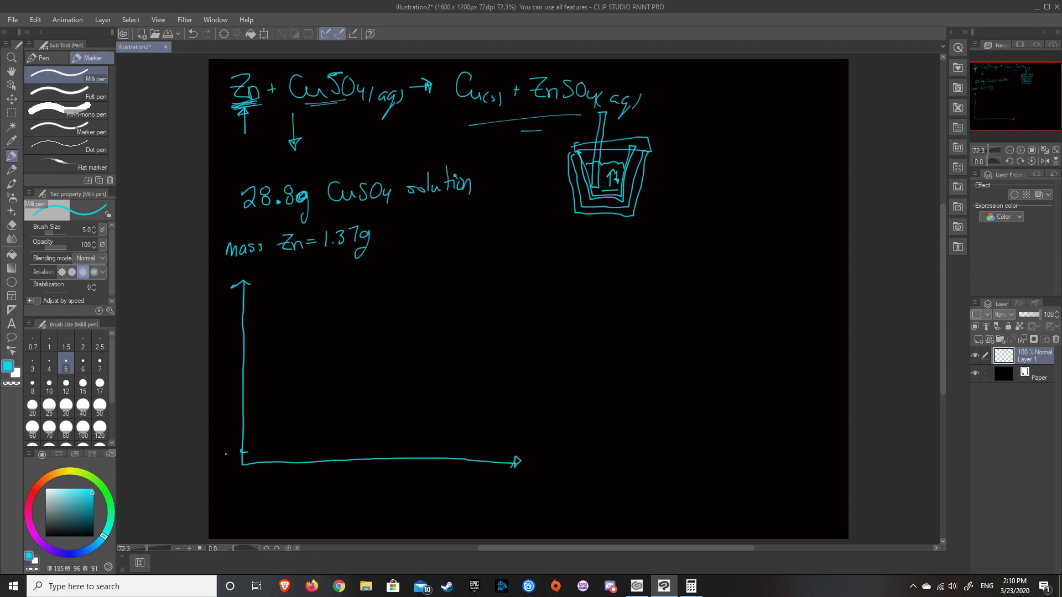
# Label the vertical axis 1°C at the origin, then 10, 20, 30 and 40°C
pyautogui.moveTo(221, 449)
pyautogui.mouseDown()
pyautogui.moveTo(221, 459)
pyautogui.moveTo(227, 451)
pyautogui.mouseUp()
pyautogui.moveTo(235, 451); pyautogui.dragTo(234, 457)
pyautogui.moveTo(215, 291)
pyautogui.mouseDown()
pyautogui.moveTo(217, 303)
pyautogui.moveTo(229, 294)
pyautogui.mouseUp()
pyautogui.moveTo(235, 293); pyautogui.dragTo(233, 299)
pyautogui.moveTo(241, 372); pyautogui.dragTo(220, 378)
pyautogui.moveTo(224, 368); pyautogui.dragTo(224, 369)
pyautogui.moveTo(217, 411); pyautogui.dragTo(217, 422)
pyautogui.moveTo(225, 412); pyautogui.dragTo(225, 414)
pyautogui.moveTo(224, 328); pyautogui.dragTo(222, 329)
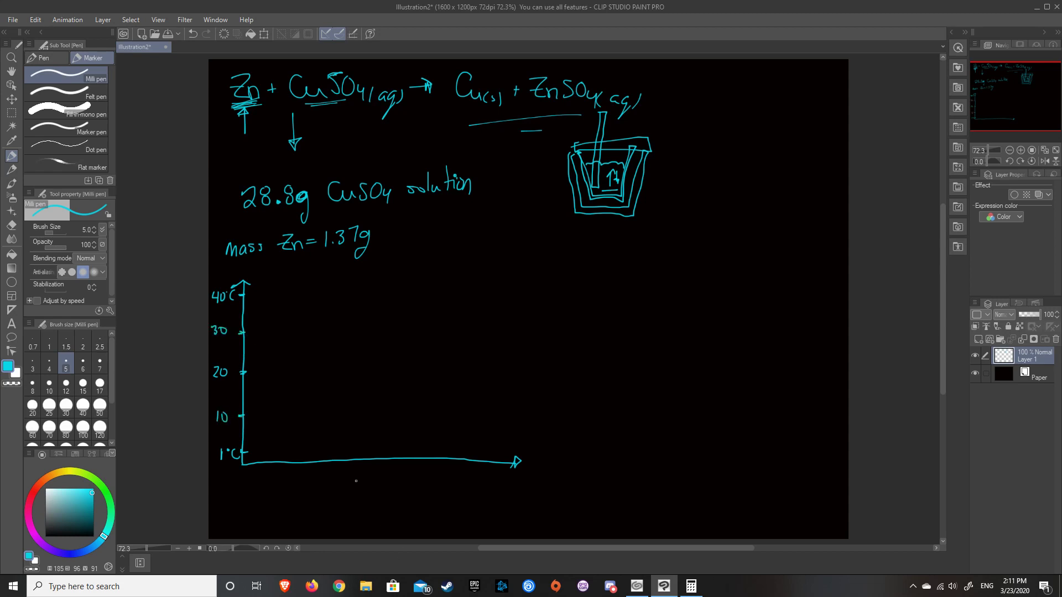
# Write 'time(min)' under the horizontal axis and add tick marks along it
pyautogui.moveTo(355, 480)
pyautogui.mouseDown()
pyautogui.moveTo(352, 506)
pyautogui.moveTo(385, 505)
pyautogui.mouseUp()
pyautogui.moveTo(392, 487)
pyautogui.mouseDown()
pyautogui.moveTo(389, 509)
pyautogui.moveTo(415, 505)
pyautogui.moveTo(413, 515)
pyautogui.mouseUp()
pyautogui.moveTo(266, 456); pyautogui.dragTo(266, 465)
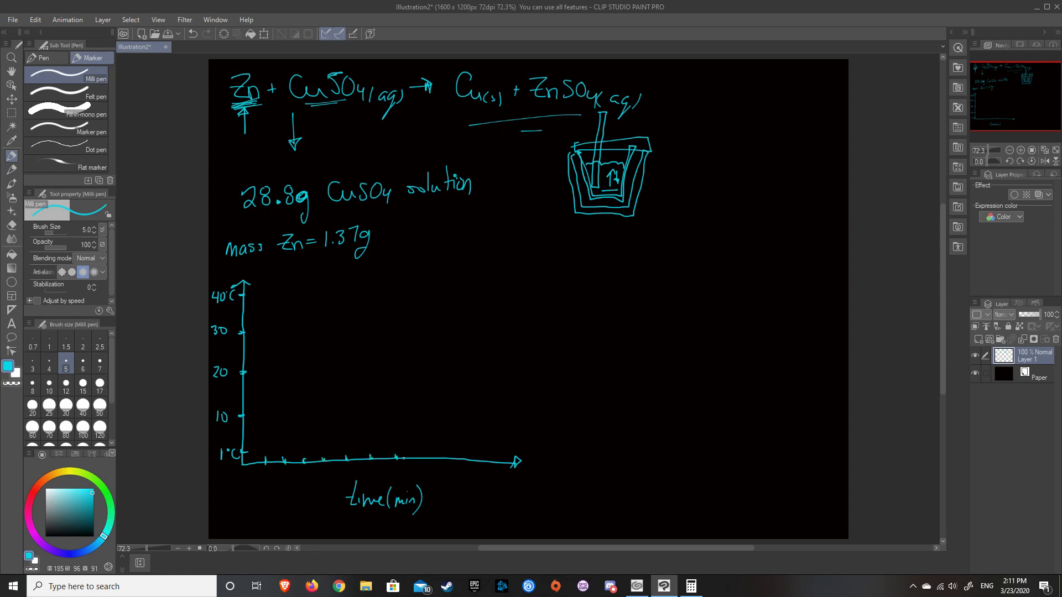
pyautogui.moveTo(422, 455); pyautogui.dragTo(449, 459)
# In red, plot the temperature data points along the axis and near the peak
pyautogui.click(32, 496)
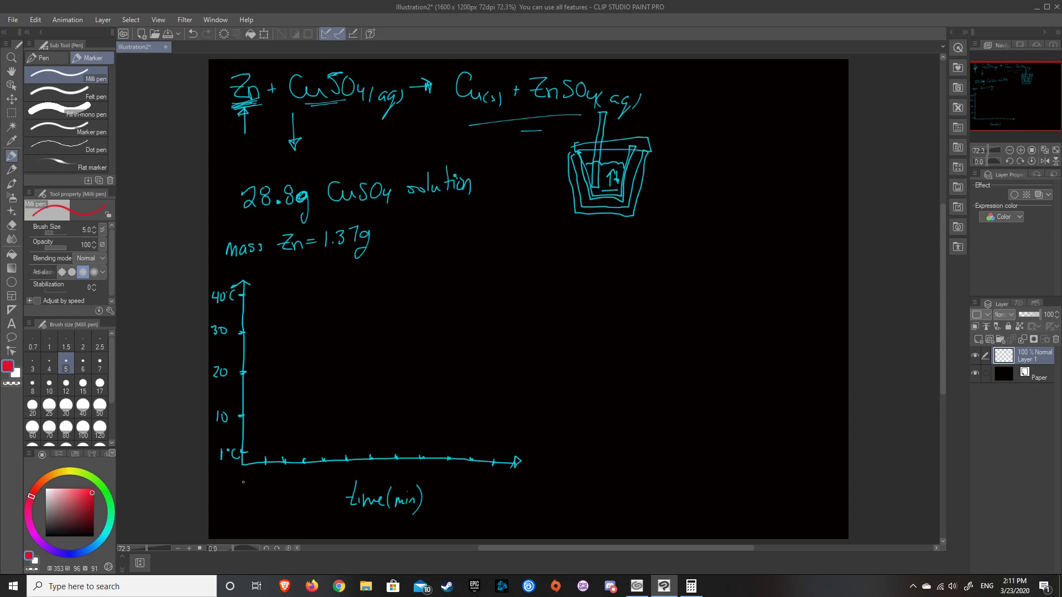
pyautogui.click(267, 445)
pyautogui.click(285, 445)
pyautogui.click(303, 445)
pyautogui.moveTo(388, 320); pyautogui.dragTo(386, 320)
# Draw the red temperature curve, then add a red brace and 'assume' beside the beaker
pyautogui.moveTo(262, 448)
pyautogui.mouseDown()
pyautogui.moveTo(324, 415)
pyautogui.moveTo(336, 329)
pyautogui.moveTo(364, 312)
pyautogui.moveTo(440, 349)
pyautogui.moveTo(524, 419)
pyautogui.mouseUp()
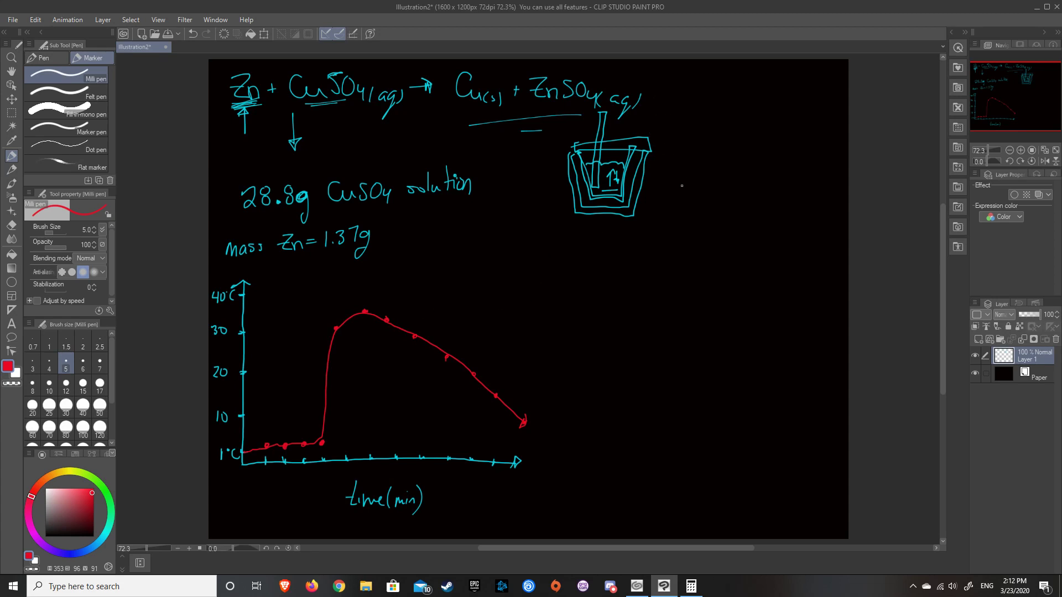
pyautogui.moveTo(652, 125)
pyautogui.mouseDown()
pyautogui.moveTo(656, 172)
pyautogui.moveTo(640, 222)
pyautogui.mouseUp()
pyautogui.moveTo(672, 159)
pyautogui.mouseDown()
pyautogui.moveTo(775, 161)
pyautogui.moveTo(811, 145)
pyautogui.moveTo(794, 140)
pyautogui.moveTo(697, 185)
pyautogui.moveTo(766, 194)
pyautogui.mouseUp()
# Finish 'heat loss' with 'loss' underlined, then sketch a trial red diagram and erase it
pyautogui.moveTo(718, 204)
pyautogui.mouseDown()
pyautogui.moveTo(757, 202)
pyautogui.moveTo(729, 204)
pyautogui.mouseUp()
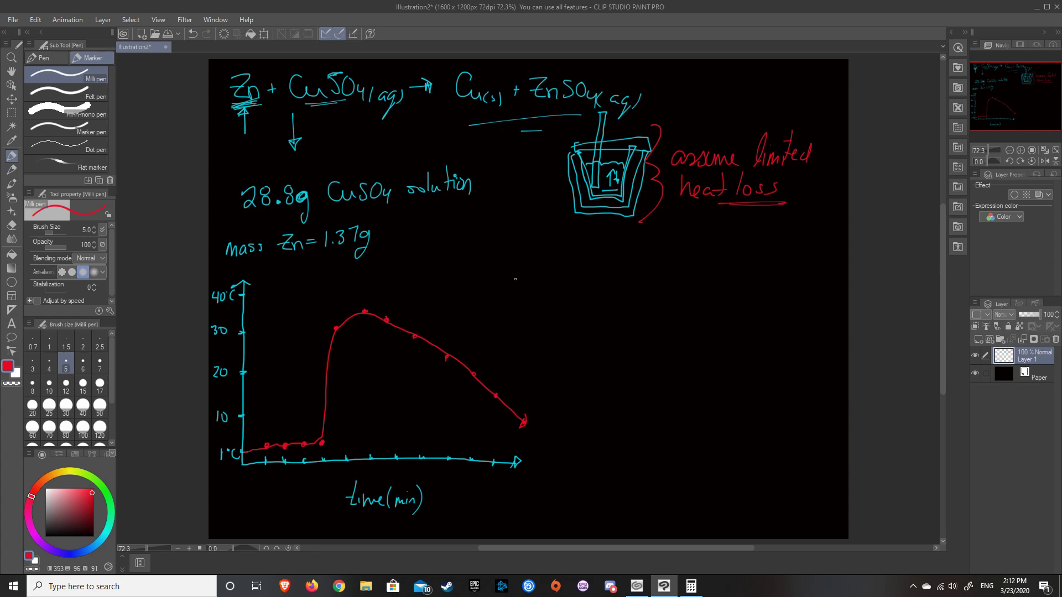
pyautogui.moveTo(478, 248)
pyautogui.mouseDown()
pyautogui.moveTo(494, 250)
pyautogui.moveTo(480, 339)
pyautogui.moveTo(608, 344)
pyautogui.mouseUp()
pyautogui.moveTo(480, 324)
pyautogui.mouseDown()
pyautogui.moveTo(511, 324)
pyautogui.moveTo(515, 246)
pyautogui.moveTo(585, 246)
pyautogui.mouseUp()
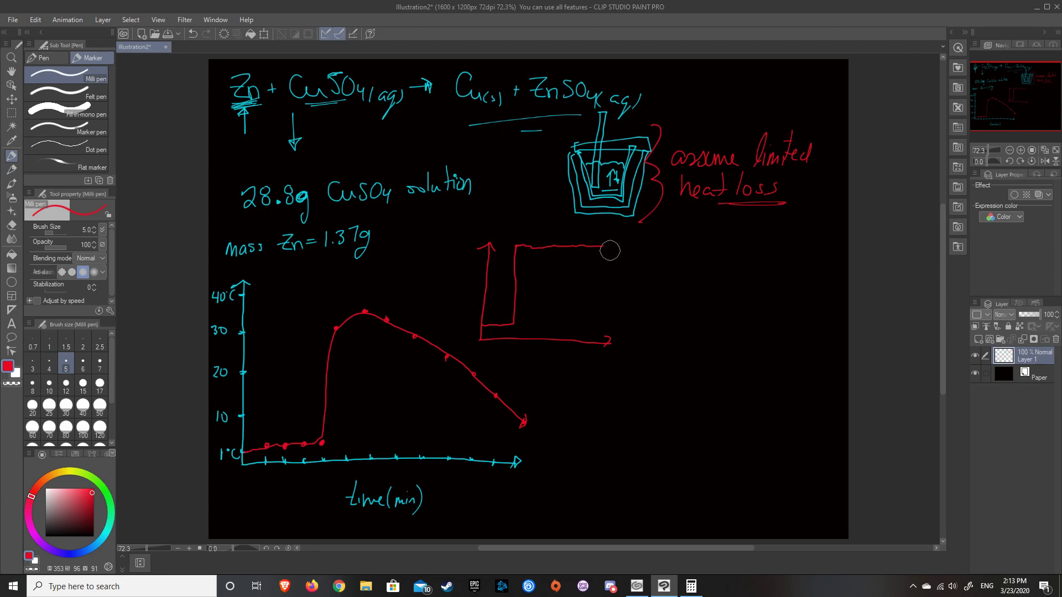
pyautogui.moveTo(611, 244)
pyautogui.mouseDown()
pyautogui.moveTo(537, 241)
pyautogui.moveTo(494, 331)
pyautogui.moveTo(487, 227)
pyautogui.moveTo(475, 326)
pyautogui.moveTo(611, 340)
pyautogui.mouseUp()
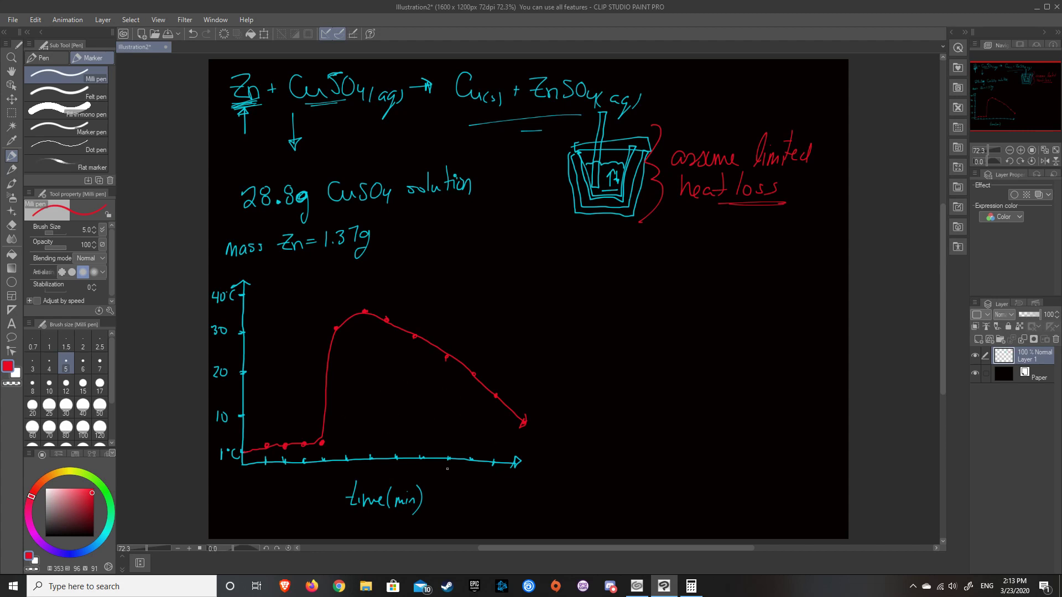
# In green, underline 'heat loss', add '(no)' after it, and mark the curve's peak
pyautogui.click(103, 488)
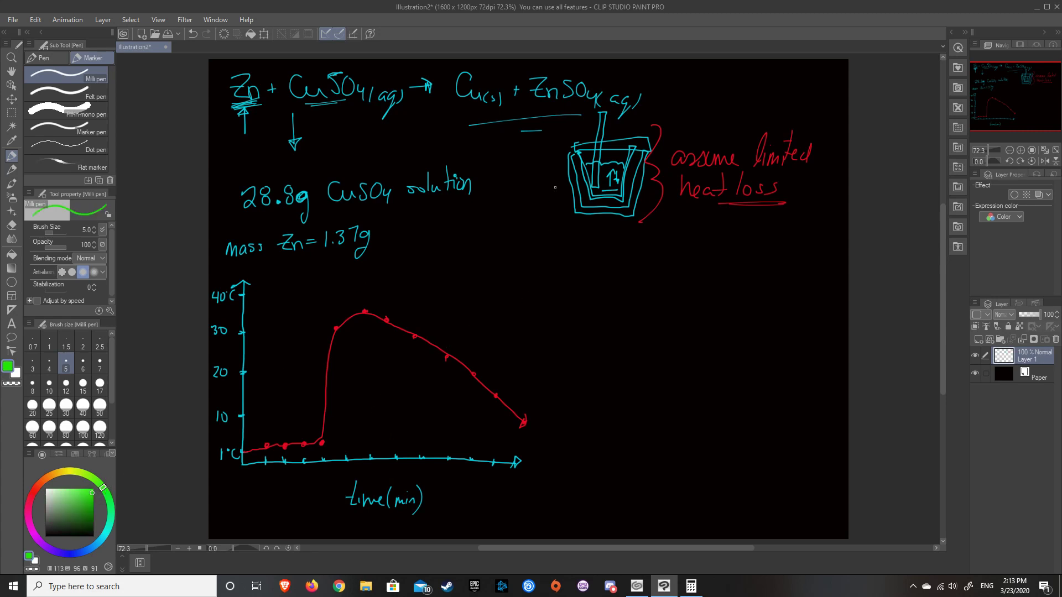
pyautogui.moveTo(671, 207)
pyautogui.mouseDown()
pyautogui.moveTo(748, 208)
pyautogui.moveTo(813, 187)
pyautogui.mouseUp()
pyautogui.moveTo(824, 177)
pyautogui.mouseDown()
pyautogui.moveTo(826, 199)
pyautogui.moveTo(781, 205)
pyautogui.mouseUp()
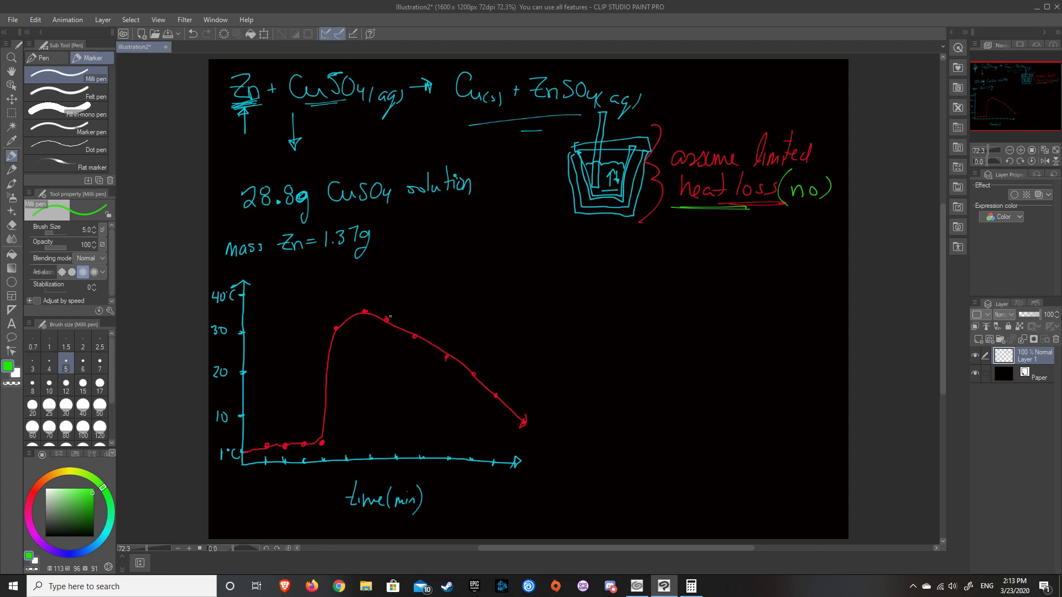
pyautogui.moveTo(367, 312); pyautogui.dragTo(498, 394)
# Extrapolate a green line through the cooling points, then drop a vertical line labelled ΔT
pyautogui.moveTo(358, 304); pyautogui.dragTo(629, 462)
pyautogui.moveTo(326, 286); pyautogui.dragTo(297, 272)
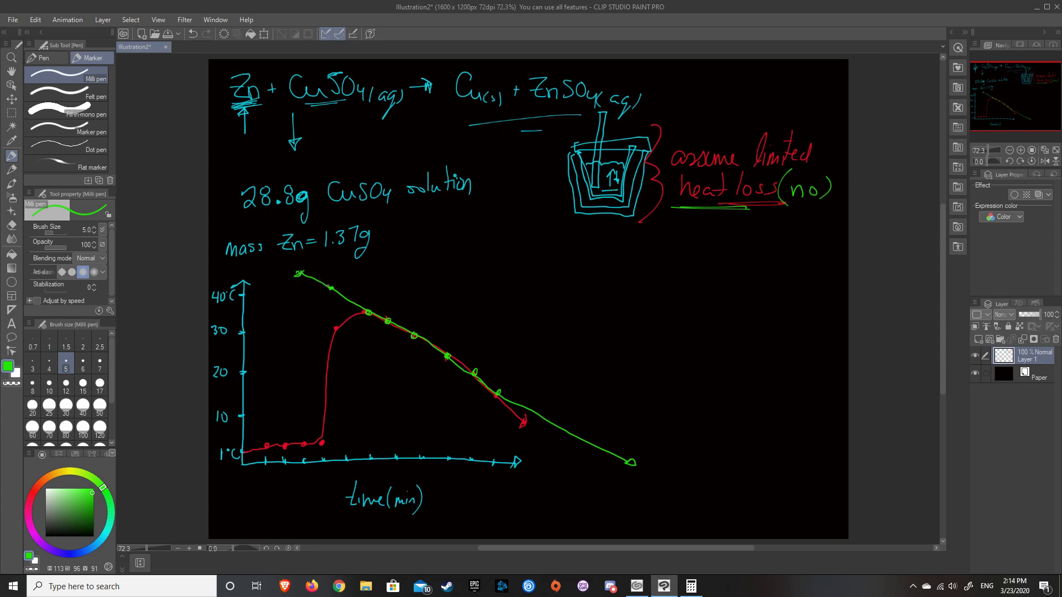
pyautogui.moveTo(330, 289); pyautogui.dragTo(332, 442)
pyautogui.moveTo(287, 341)
pyautogui.mouseDown()
pyautogui.moveTo(281, 356)
pyautogui.moveTo(287, 341)
pyautogui.mouseUp()
pyautogui.moveTo(295, 338); pyautogui.dragTo(312, 338)
pyautogui.moveTo(303, 338); pyautogui.dragTo(303, 359)
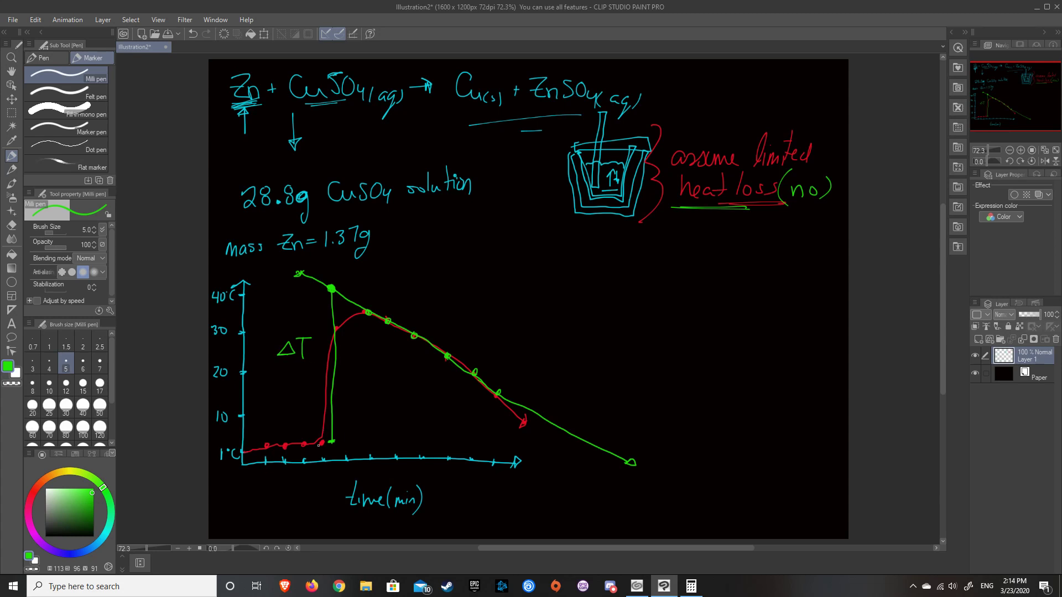
# Add a short green tick at the ΔT line's foot and a corner mark below the peak
pyautogui.moveTo(320, 443); pyautogui.dragTo(342, 437)
pyautogui.moveTo(368, 314); pyautogui.dragTo(378, 327)
# Write the formula 'ΔT = Tf − Ti' beside the graph
pyautogui.moveTo(440, 280)
pyautogui.mouseDown()
pyautogui.moveTo(455, 279)
pyautogui.moveTo(444, 298)
pyautogui.mouseUp()
pyautogui.moveTo(431, 297)
pyautogui.mouseDown()
pyautogui.moveTo(421, 298)
pyautogui.moveTo(460, 289)
pyautogui.mouseUp()
pyautogui.moveTo(471, 279)
pyautogui.mouseDown()
pyautogui.moveTo(487, 277)
pyautogui.moveTo(487, 298)
pyautogui.moveTo(528, 275)
pyautogui.mouseUp()
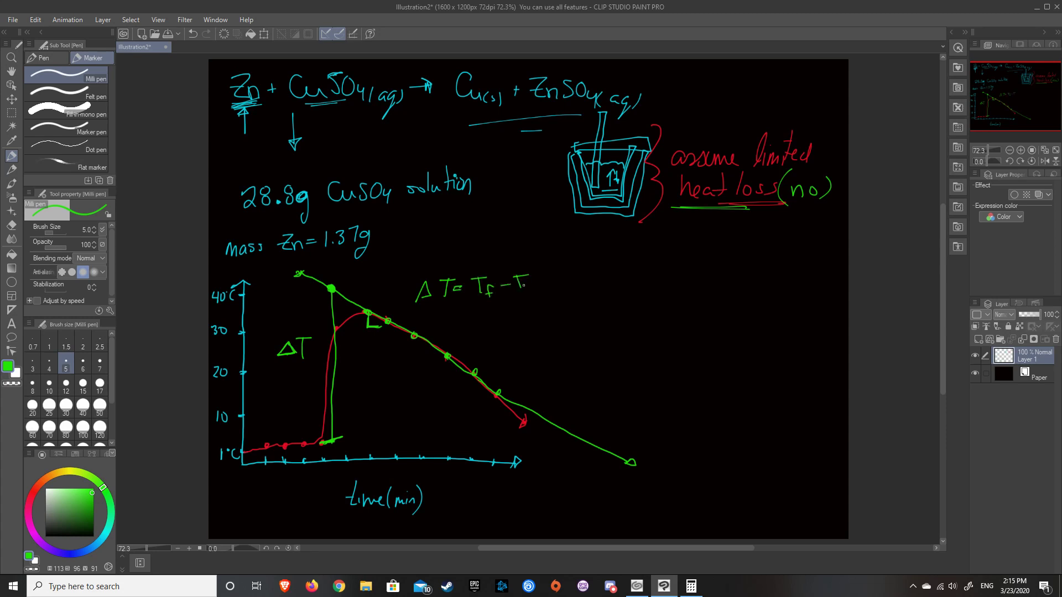
# Write the calculation 'ΔT = 40 − 1 = 39°C' and its equivalent '39K'
pyautogui.moveTo(460, 325)
pyautogui.mouseDown()
pyautogui.moveTo(445, 325)
pyautogui.moveTo(473, 312)
pyautogui.mouseUp()
pyautogui.moveTo(468, 313)
pyautogui.mouseDown()
pyautogui.moveTo(468, 326)
pyautogui.moveTo(486, 316)
pyautogui.mouseUp()
pyautogui.moveTo(478, 321); pyautogui.dragTo(500, 326)
pyautogui.moveTo(510, 313)
pyautogui.mouseDown()
pyautogui.moveTo(538, 323)
pyautogui.moveTo(581, 305)
pyautogui.moveTo(579, 321)
pyautogui.moveTo(608, 318)
pyautogui.mouseUp()
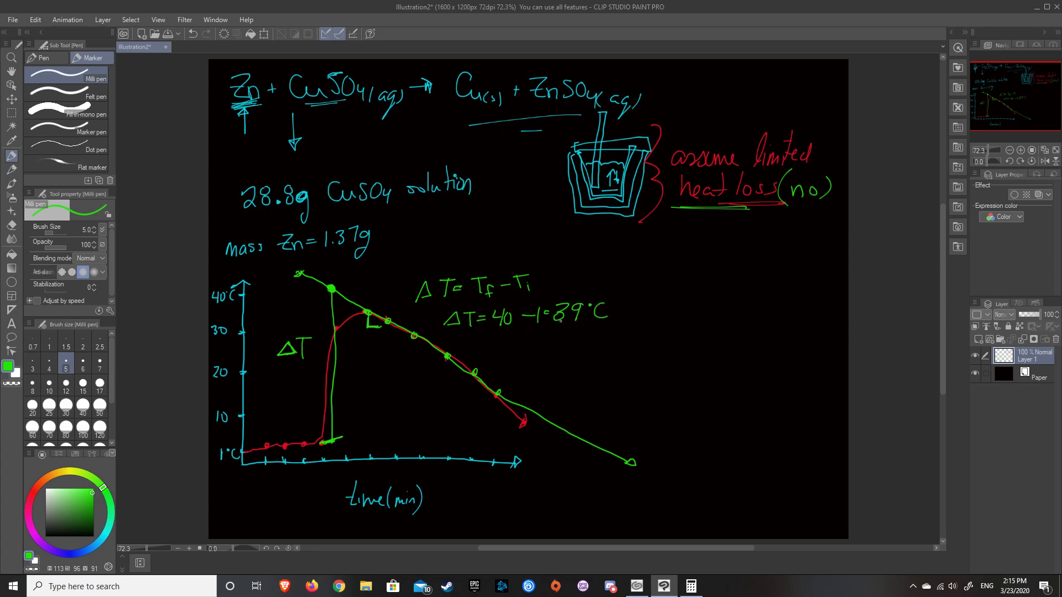
pyautogui.moveTo(444, 332); pyautogui.dragTo(476, 335)
pyautogui.moveTo(557, 332)
pyautogui.mouseDown()
pyautogui.moveTo(558, 347)
pyautogui.moveTo(581, 336)
pyautogui.moveTo(580, 348)
pyautogui.mouseUp()
pyautogui.moveTo(586, 332)
pyautogui.mouseDown()
pyautogui.moveTo(588, 348)
pyautogui.moveTo(598, 349)
pyautogui.mouseUp()
# Write the Kelvin conversion 'K = °C + 273.15' to the right
pyautogui.moveTo(656, 381); pyautogui.dragTo(657, 400)
pyautogui.moveTo(666, 380)
pyautogui.mouseDown()
pyautogui.moveTo(671, 399)
pyautogui.moveTo(693, 382)
pyautogui.moveTo(715, 391)
pyautogui.mouseUp()
pyautogui.moveTo(716, 386); pyautogui.dragTo(724, 385)
pyautogui.moveTo(719, 382); pyautogui.dragTo(750, 390)
pyautogui.moveTo(756, 375); pyautogui.dragTo(760, 389)
pyautogui.moveTo(768, 372); pyautogui.dragTo(781, 388)
pyautogui.moveTo(793, 369); pyautogui.dragTo(798, 386)
pyautogui.moveTo(814, 365); pyautogui.dragTo(820, 365)
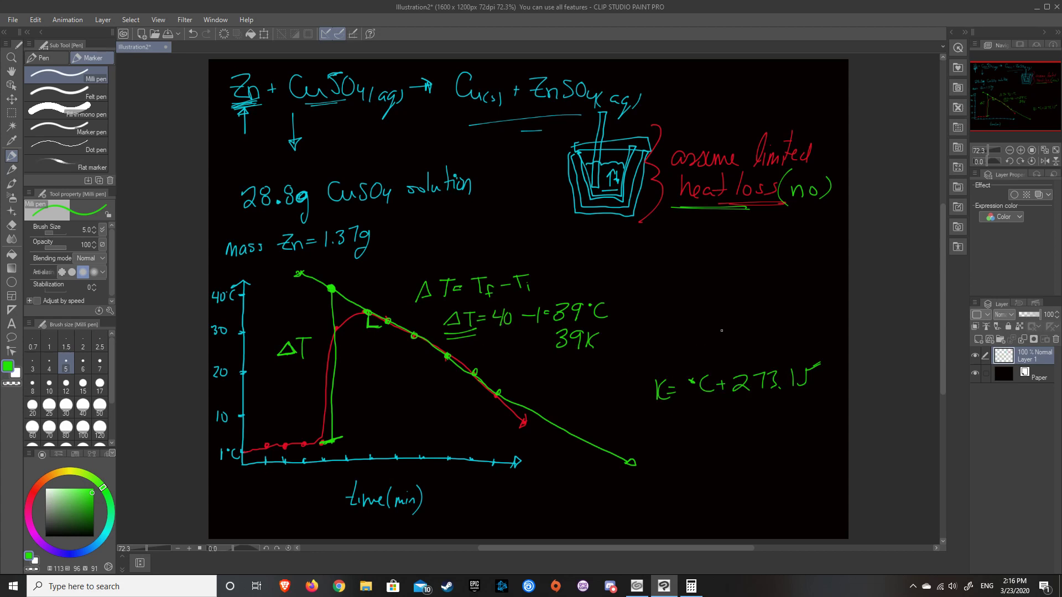
# Write a 273.15 + 40 side sum with a total line above the Kelvin formula
pyautogui.moveTo(716, 327)
pyautogui.mouseDown()
pyautogui.moveTo(737, 339)
pyautogui.moveTo(774, 330)
pyautogui.mouseUp()
pyautogui.moveTo(703, 351)
pyautogui.mouseDown()
pyautogui.moveTo(701, 360)
pyautogui.moveTo(712, 355)
pyautogui.mouseUp()
pyautogui.moveTo(736, 343); pyautogui.dragTo(742, 355)
pyautogui.moveTo(750, 343); pyautogui.dragTo(749, 343)
pyautogui.moveTo(697, 366); pyautogui.dragTo(787, 344)
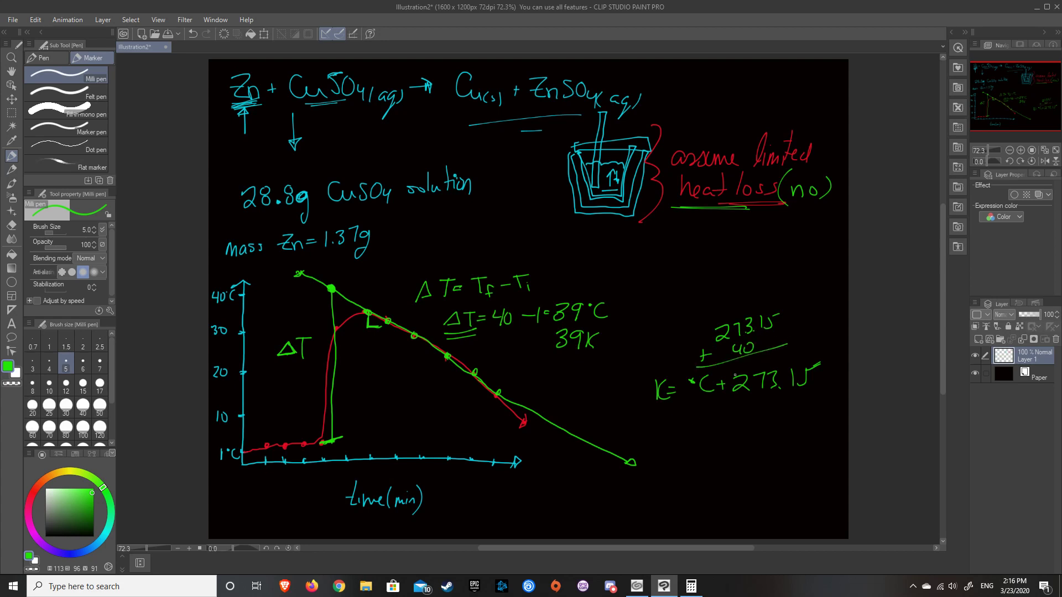
# Cross out the 273.15 side sum and scribble out the 273 in the conversion formula
pyautogui.moveTo(718, 333); pyautogui.dragTo(780, 315)
pyautogui.moveTo(738, 395); pyautogui.dragTo(796, 365)
pyautogui.moveTo(739, 388)
pyautogui.mouseDown()
pyautogui.moveTo(782, 371)
pyautogui.moveTo(744, 386)
pyautogui.moveTo(781, 419)
pyautogui.moveTo(745, 424)
pyautogui.moveTo(771, 421)
pyautogui.mouseUp()
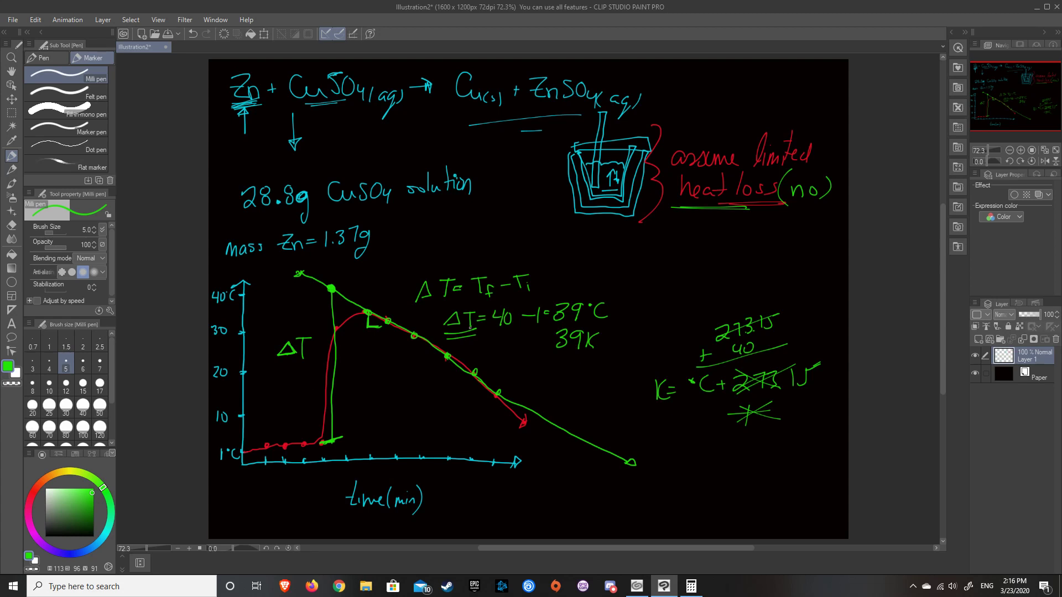
# Underline ΔT = 40 and the °C of 39°C, then start erasing the crossed-out working
pyautogui.moveTo(450, 334)
pyautogui.mouseDown()
pyautogui.moveTo(470, 331)
pyautogui.moveTo(450, 335)
pyautogui.mouseUp()
pyautogui.moveTo(589, 325); pyautogui.dragTo(605, 323)
pyautogui.moveTo(724, 314)
pyautogui.mouseDown()
pyautogui.moveTo(741, 332)
pyautogui.moveTo(698, 354)
pyautogui.moveTo(814, 365)
pyautogui.moveTo(723, 389)
pyautogui.moveTo(730, 423)
pyautogui.moveTo(686, 393)
pyautogui.moveTo(636, 378)
pyautogui.mouseUp()
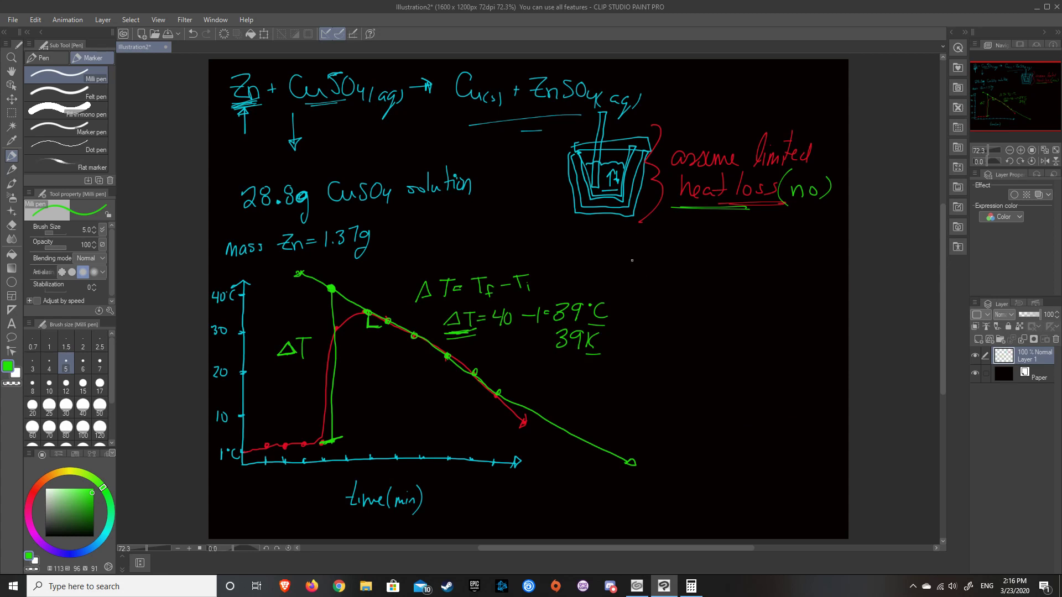
# Write the heat equation q=mcΔT and start a substituted q= line below it
pyautogui.moveTo(633, 258)
pyautogui.mouseDown()
pyautogui.moveTo(625, 300)
pyautogui.moveTo(650, 256)
pyautogui.mouseUp()
pyautogui.moveTo(637, 263)
pyautogui.mouseDown()
pyautogui.moveTo(708, 267)
pyautogui.moveTo(737, 243)
pyautogui.moveTo(721, 271)
pyautogui.mouseUp()
pyautogui.moveTo(642, 322)
pyautogui.mouseDown()
pyautogui.moveTo(635, 354)
pyautogui.moveTo(669, 320)
pyautogui.mouseUp()
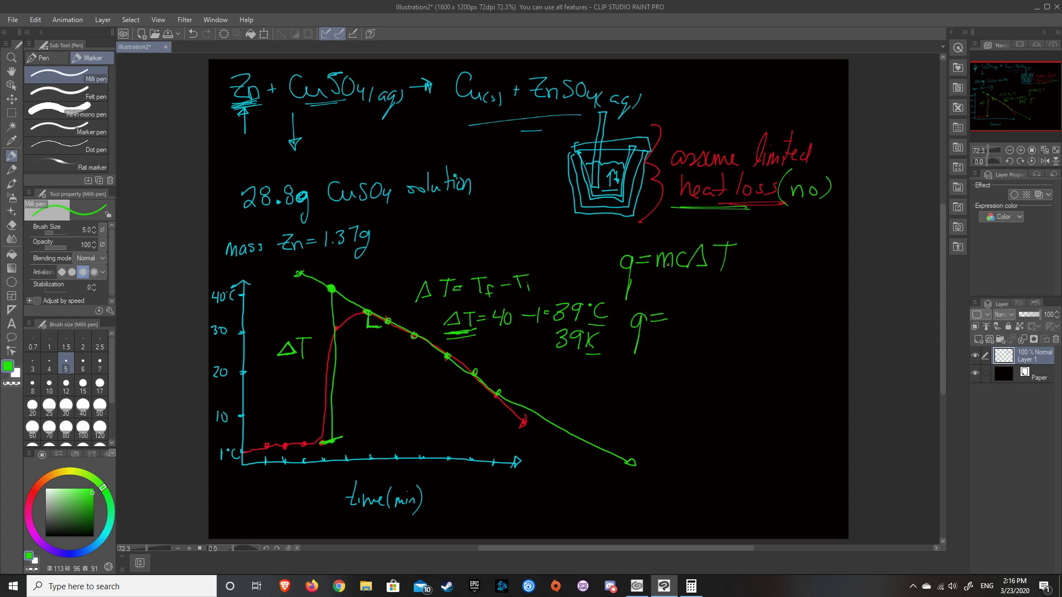
# Underline the 28.8g mass and the word 'solution' in the question
pyautogui.moveTo(252, 216); pyautogui.dragTo(292, 211)
pyautogui.moveTo(410, 194); pyautogui.dragTo(463, 190)
pyautogui.moveTo(416, 205); pyautogui.dragTo(446, 200)
# Fill in q=(28.8g)( and emphasise 28.8g with a scribbled underline
pyautogui.moveTo(684, 309)
pyautogui.mouseDown()
pyautogui.moveTo(696, 326)
pyautogui.moveTo(724, 311)
pyautogui.moveTo(736, 322)
pyautogui.moveTo(729, 339)
pyautogui.moveTo(741, 333)
pyautogui.moveTo(683, 331)
pyautogui.mouseUp()
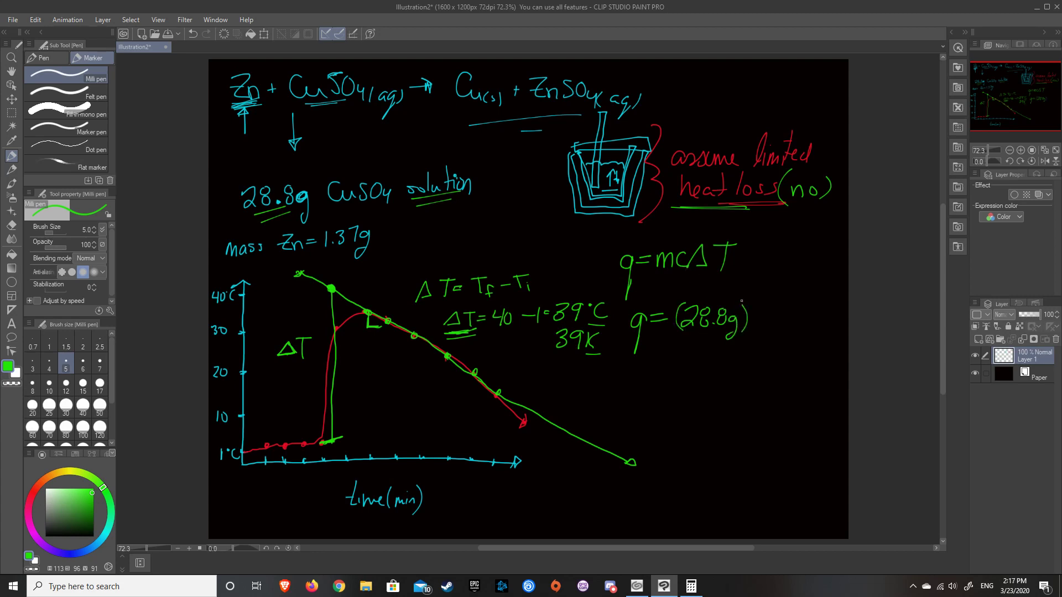
pyautogui.moveTo(759, 304); pyautogui.dragTo(753, 335)
pyautogui.moveTo(250, 217)
pyautogui.mouseDown()
pyautogui.moveTo(278, 223)
pyautogui.moveTo(217, 186)
pyautogui.moveTo(241, 161)
pyautogui.moveTo(246, 182)
pyautogui.moveTo(311, 168)
pyautogui.mouseUp()
# Note that the solution has the same heat capacity as H2O, and underline H2O
pyautogui.moveTo(311, 165); pyautogui.dragTo(322, 163)
pyautogui.moveTo(319, 148)
pyautogui.mouseDown()
pyautogui.moveTo(321, 164)
pyautogui.moveTo(335, 166)
pyautogui.moveTo(386, 149)
pyautogui.mouseUp()
pyautogui.moveTo(382, 149)
pyautogui.mouseDown()
pyautogui.moveTo(457, 140)
pyautogui.moveTo(390, 174)
pyautogui.moveTo(401, 174)
pyautogui.mouseUp()
pyautogui.moveTo(403, 168); pyautogui.dragTo(429, 168)
pyautogui.moveTo(424, 161); pyautogui.dragTo(438, 160)
pyautogui.moveTo(445, 158)
pyautogui.mouseDown()
pyautogui.moveTo(455, 169)
pyautogui.moveTo(475, 156)
pyautogui.mouseUp()
pyautogui.moveTo(479, 152)
pyautogui.mouseDown()
pyautogui.moveTo(492, 157)
pyautogui.moveTo(477, 167)
pyautogui.moveTo(483, 194)
pyautogui.mouseUp()
pyautogui.moveTo(483, 188); pyautogui.dragTo(500, 197)
pyautogui.moveTo(511, 180); pyautogui.dragTo(511, 183)
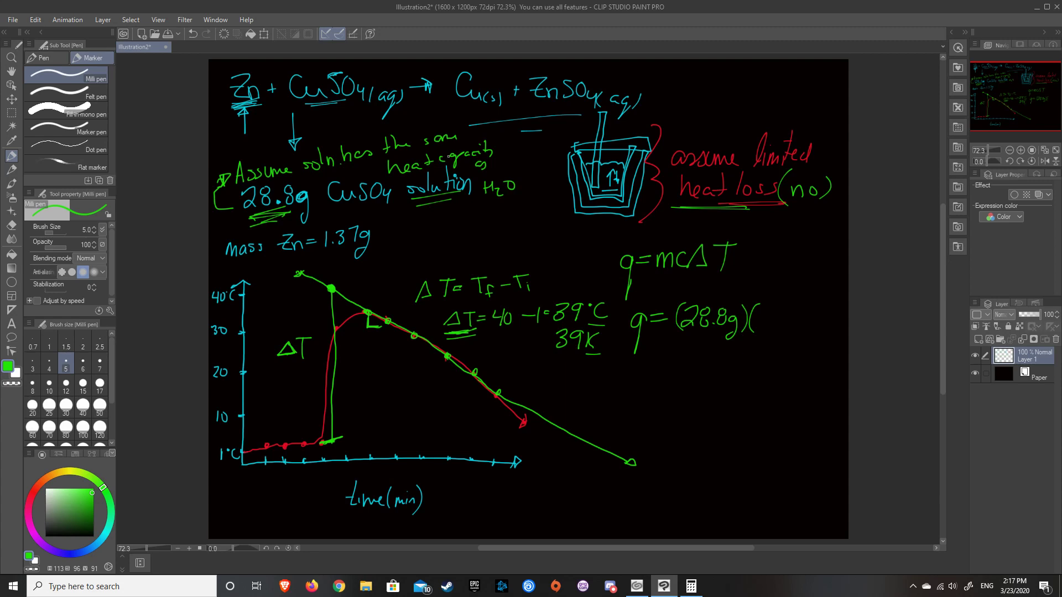
pyautogui.moveTo(449, 154); pyautogui.dragTo(479, 148)
pyautogui.moveTo(486, 197); pyautogui.dragTo(515, 199)
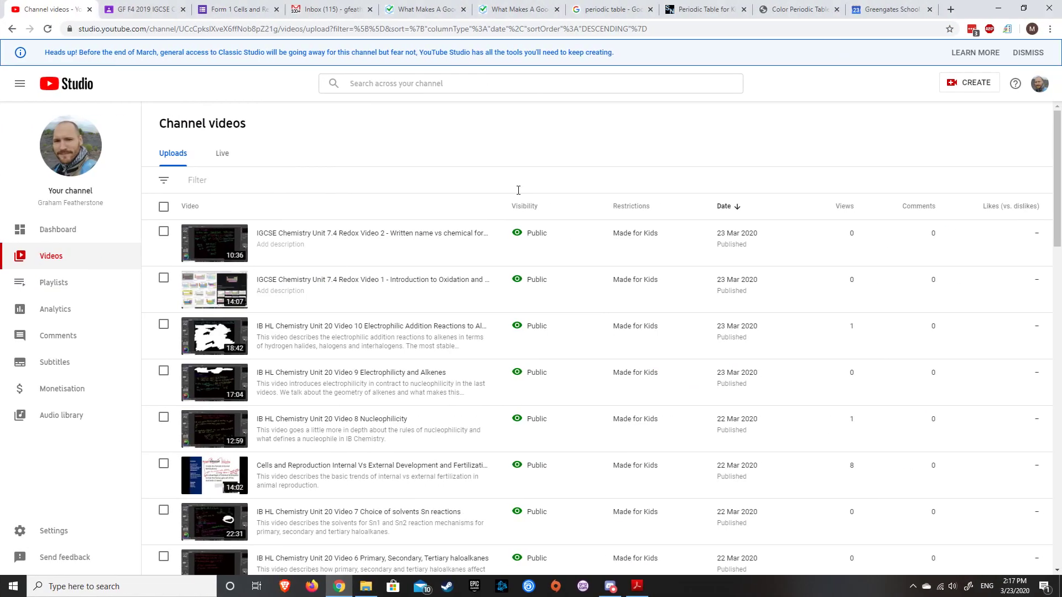
# In a new Chrome tab, search for 'heat capacity of water'
pyautogui.hotkey('ctrl', 't')
pyautogui.write('heat')
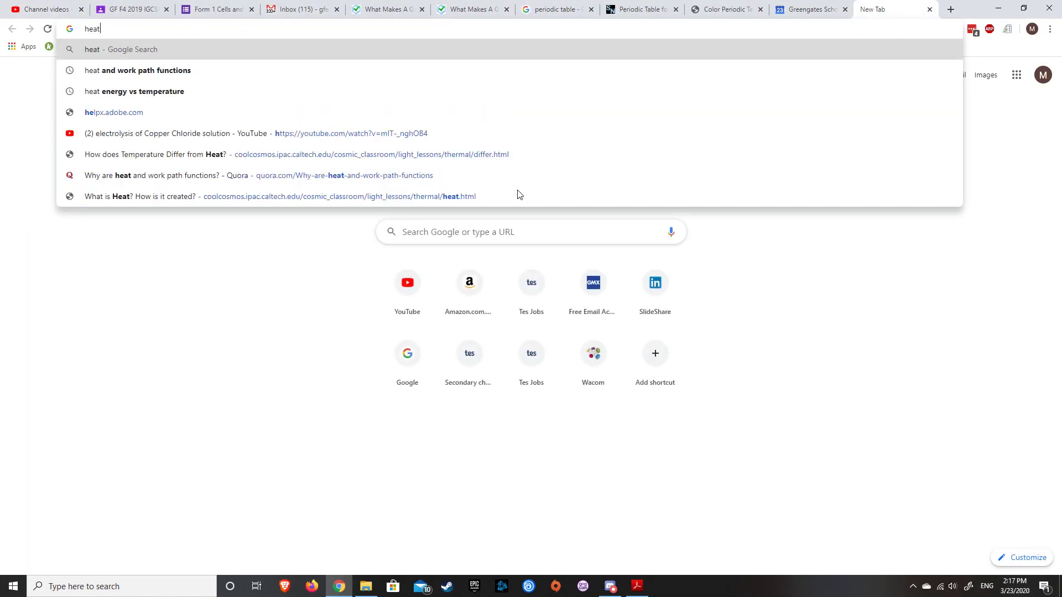
pyautogui.write(' capacity of water')
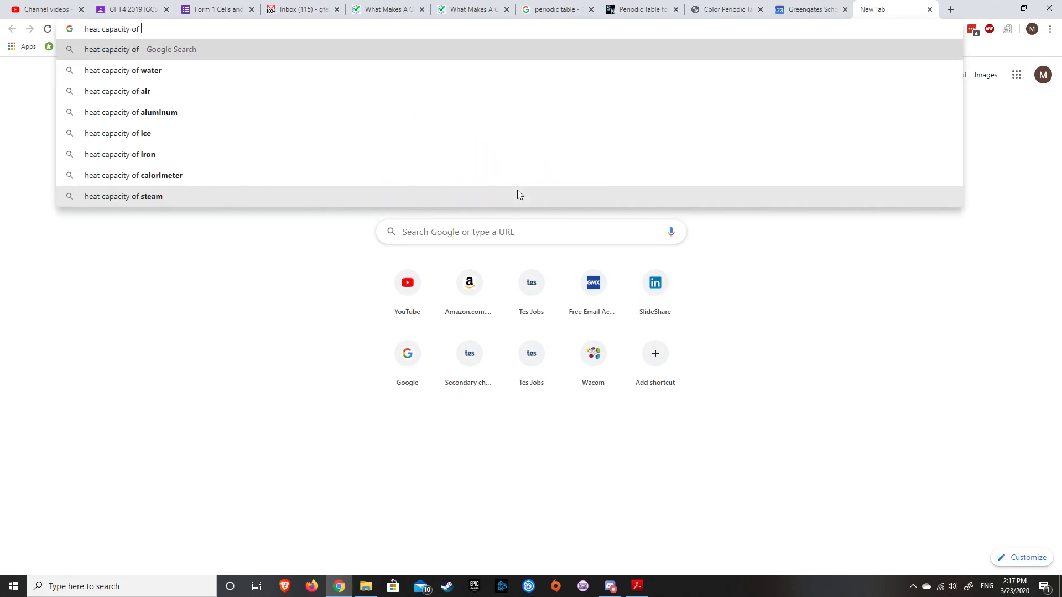
pyautogui.press('Return')
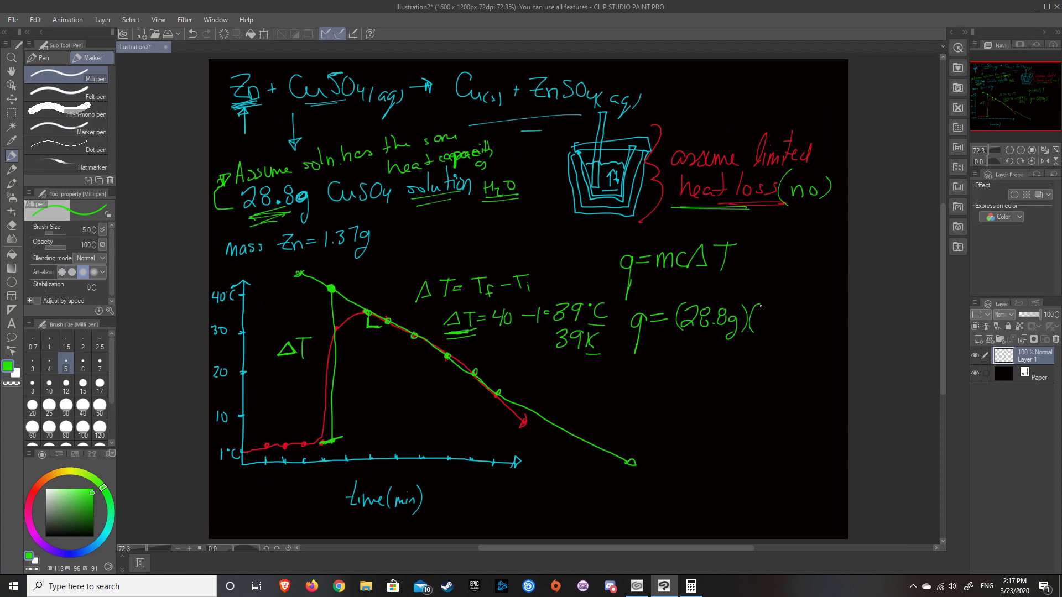
# Add (4.18 Jg⁻¹K⁻¹)(39K) after (28.8g)( and start a q= line below
pyautogui.moveTo(761, 305)
pyautogui.mouseDown()
pyautogui.moveTo(762, 327)
pyautogui.moveTo(780, 309)
pyautogui.moveTo(792, 339)
pyautogui.moveTo(810, 309)
pyautogui.mouseUp()
pyautogui.moveTo(811, 308)
pyautogui.mouseDown()
pyautogui.moveTo(811, 333)
pyautogui.moveTo(821, 331)
pyautogui.mouseUp()
pyautogui.moveTo(819, 323); pyautogui.dragTo(832, 319)
pyautogui.moveTo(836, 304); pyautogui.dragTo(835, 335)
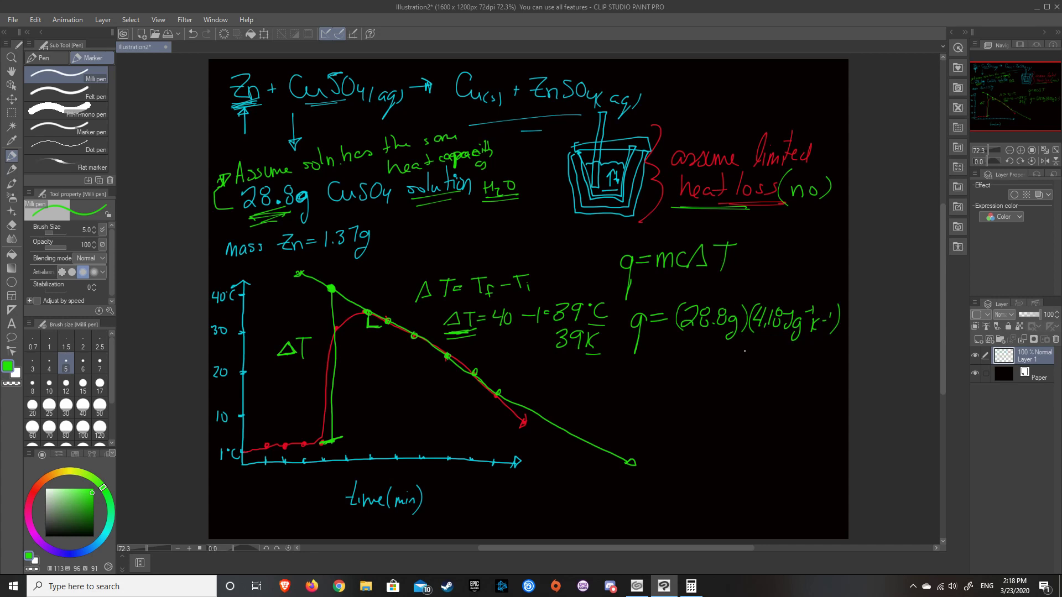
pyautogui.moveTo(749, 343)
pyautogui.mouseDown()
pyautogui.moveTo(752, 363)
pyautogui.moveTo(770, 353)
pyautogui.moveTo(765, 364)
pyautogui.mouseUp()
pyautogui.moveTo(775, 343)
pyautogui.mouseDown()
pyautogui.moveTo(792, 364)
pyautogui.moveTo(744, 365)
pyautogui.mouseUp()
pyautogui.moveTo(642, 385)
pyautogui.mouseDown()
pyautogui.moveTo(631, 425)
pyautogui.moveTo(658, 390)
pyautogui.mouseUp()
pyautogui.moveTo(650, 396); pyautogui.dragTo(662, 396)
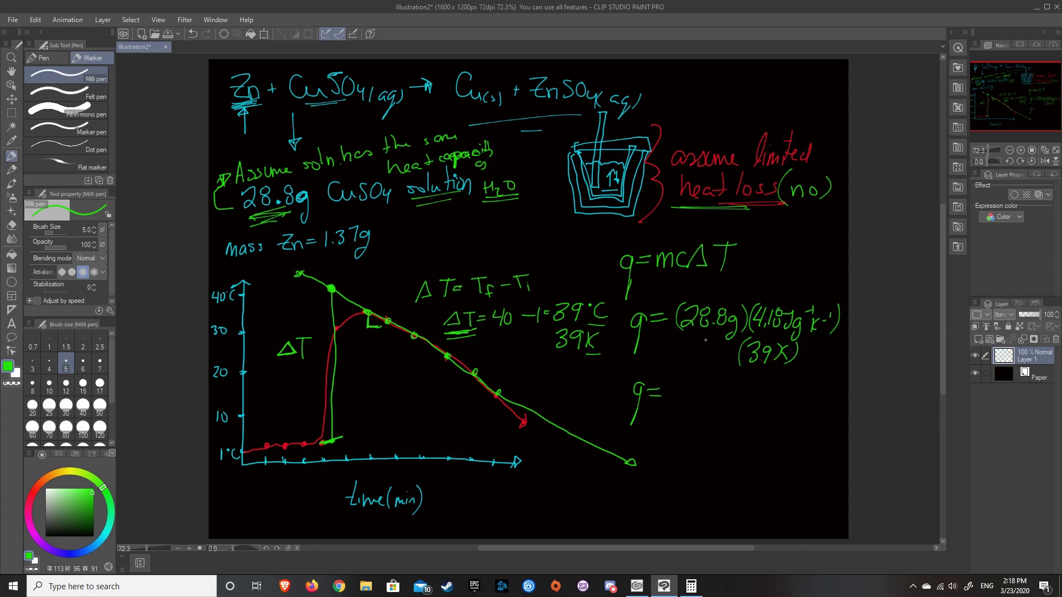
# In Calculator moved aside, evaluate 28.8*4.18*39 to get 4,694.976
pyautogui.hotkey('alt', 'Tab')
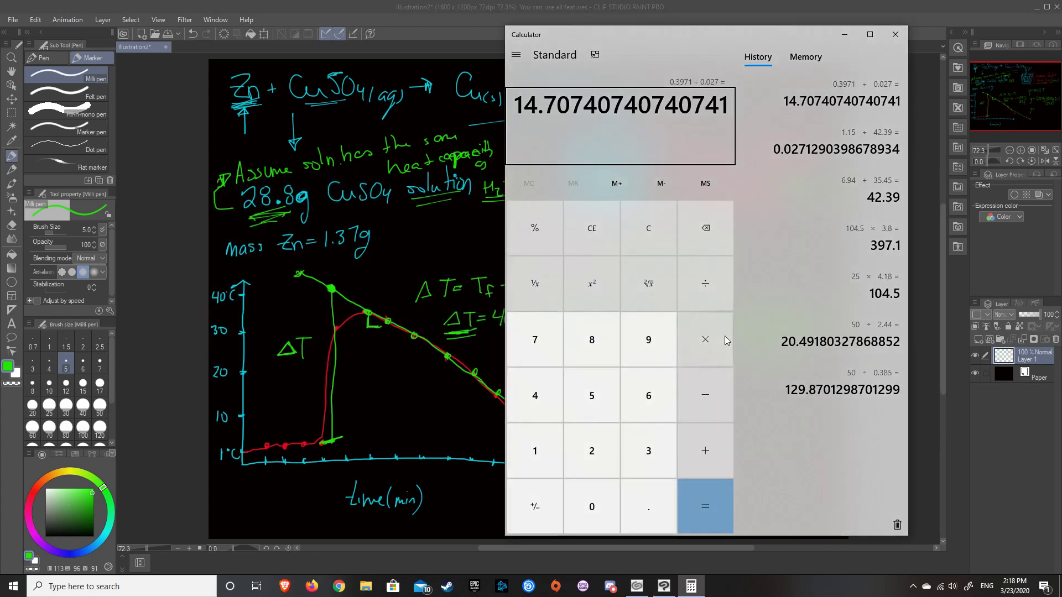
pyautogui.moveTo(775, 39); pyautogui.dragTo(354, 31)
pyautogui.write('28.8')
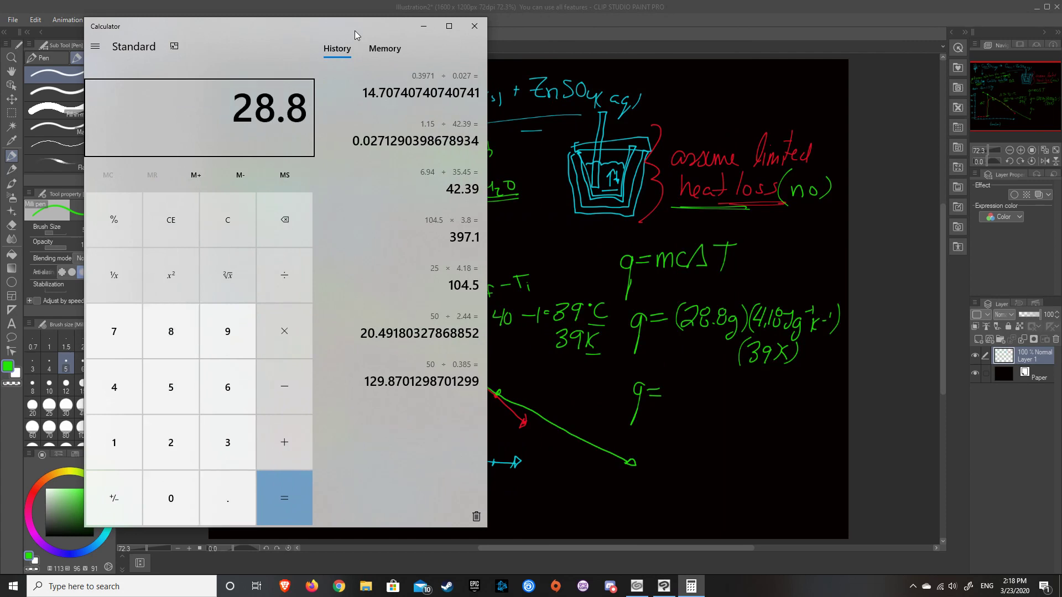
pyautogui.write('*4.18')
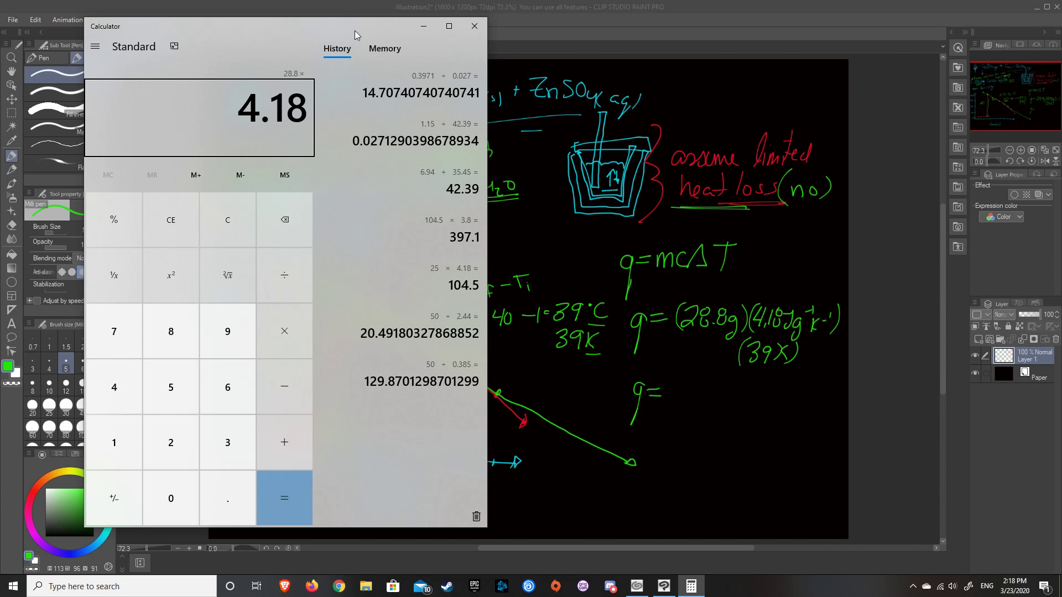
pyautogui.write('*39')
pyautogui.press('Return')
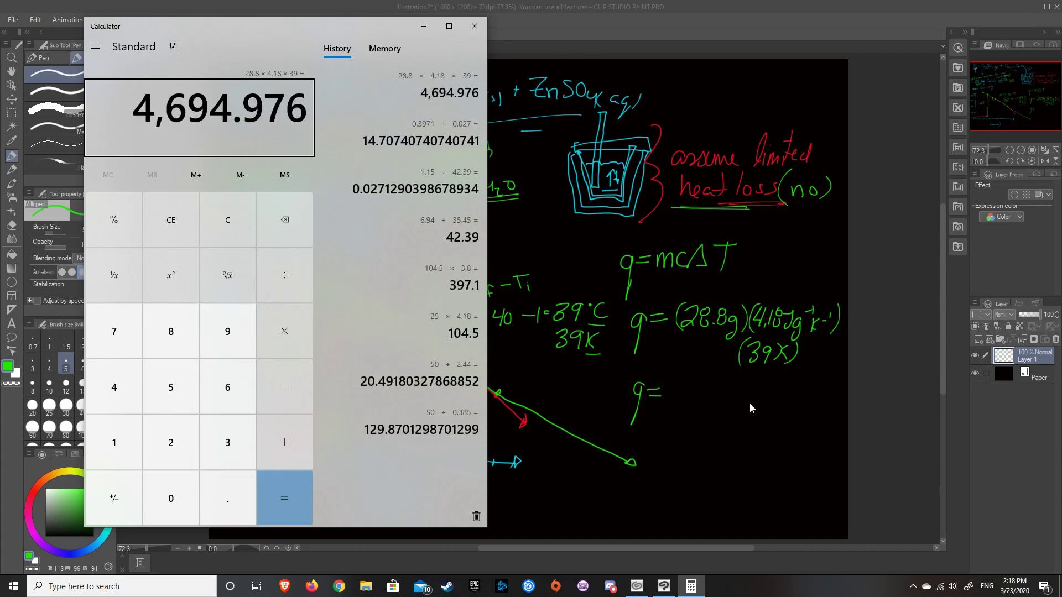
# Write the result q = 4694.976 J, checking it against the calculator
pyautogui.click(666, 427)
pyautogui.moveTo(682, 377)
pyautogui.mouseDown()
pyautogui.moveTo(685, 404)
pyautogui.moveTo(725, 400)
pyautogui.mouseUp()
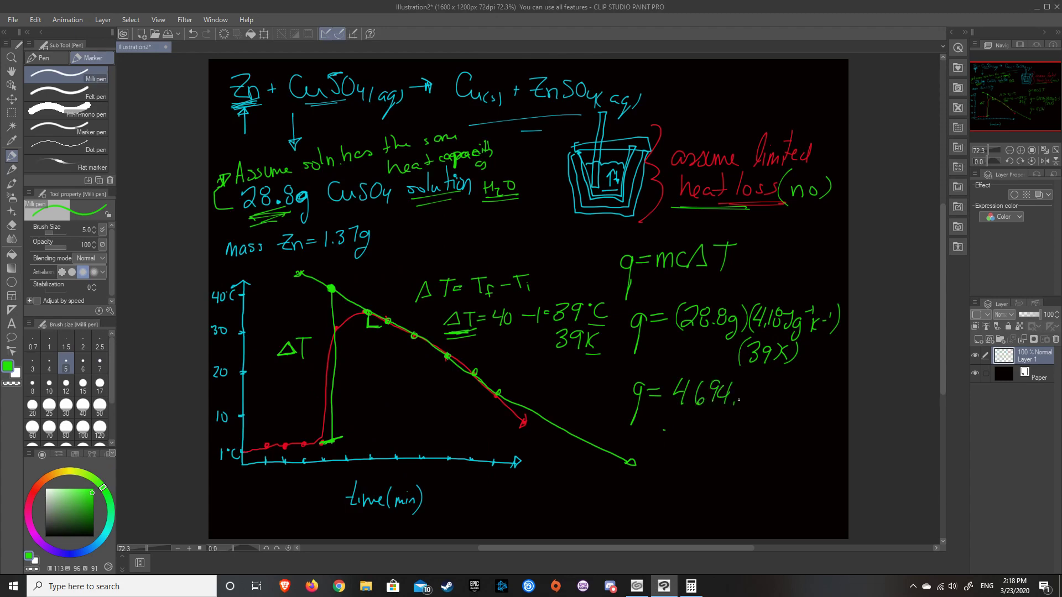
pyautogui.hotkey('alt', 'Tab')
pyautogui.click(735, 404)
pyautogui.moveTo(754, 387)
pyautogui.mouseDown()
pyautogui.moveTo(748, 407)
pyautogui.moveTo(795, 403)
pyautogui.mouseUp()
# Write q = 4.69 kJ on the next line and retrace the q
pyautogui.moveTo(660, 428); pyautogui.dragTo(651, 467)
pyautogui.moveTo(689, 422)
pyautogui.mouseDown()
pyautogui.moveTo(693, 438)
pyautogui.moveTo(732, 425)
pyautogui.moveTo(728, 441)
pyautogui.moveTo(742, 438)
pyautogui.mouseUp()
pyautogui.click(702, 437)
pyautogui.moveTo(751, 429)
pyautogui.mouseDown()
pyautogui.moveTo(741, 441)
pyautogui.moveTo(752, 437)
pyautogui.mouseUp()
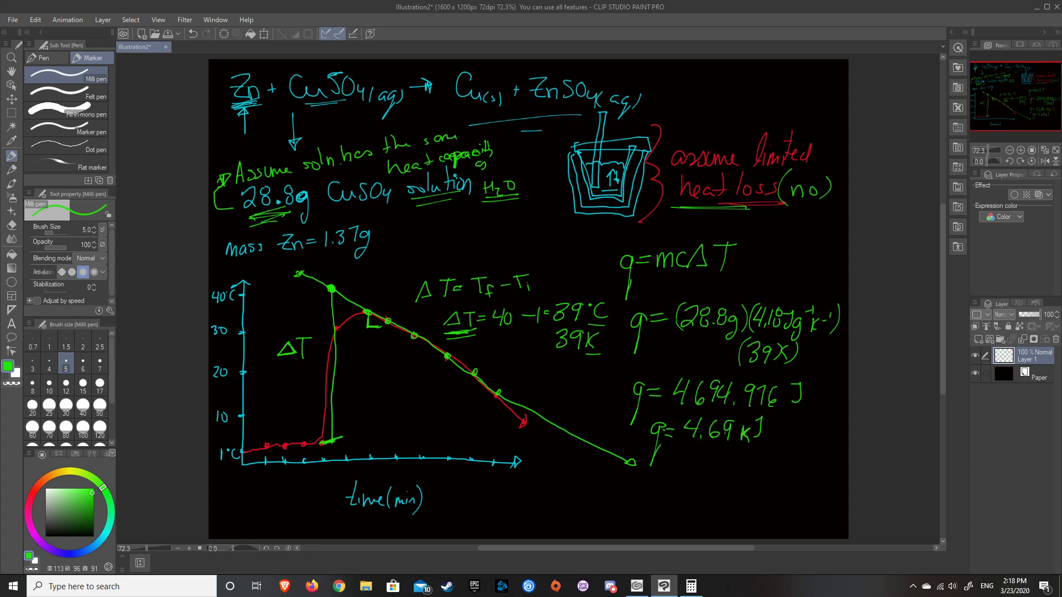
pyautogui.moveTo(660, 425); pyautogui.dragTo(664, 429)
# Underline 28.8g, CuSO4 and 39K, then start erasing the graph at the 40°C label
pyautogui.moveTo(258, 212)
pyautogui.mouseDown()
pyautogui.moveTo(300, 210)
pyautogui.moveTo(292, 218)
pyautogui.mouseUp()
pyautogui.moveTo(250, 223); pyautogui.dragTo(268, 221)
pyautogui.moveTo(336, 205)
pyautogui.mouseDown()
pyautogui.moveTo(374, 203)
pyautogui.moveTo(366, 209)
pyautogui.mouseUp()
pyautogui.moveTo(561, 360); pyautogui.dragTo(579, 359)
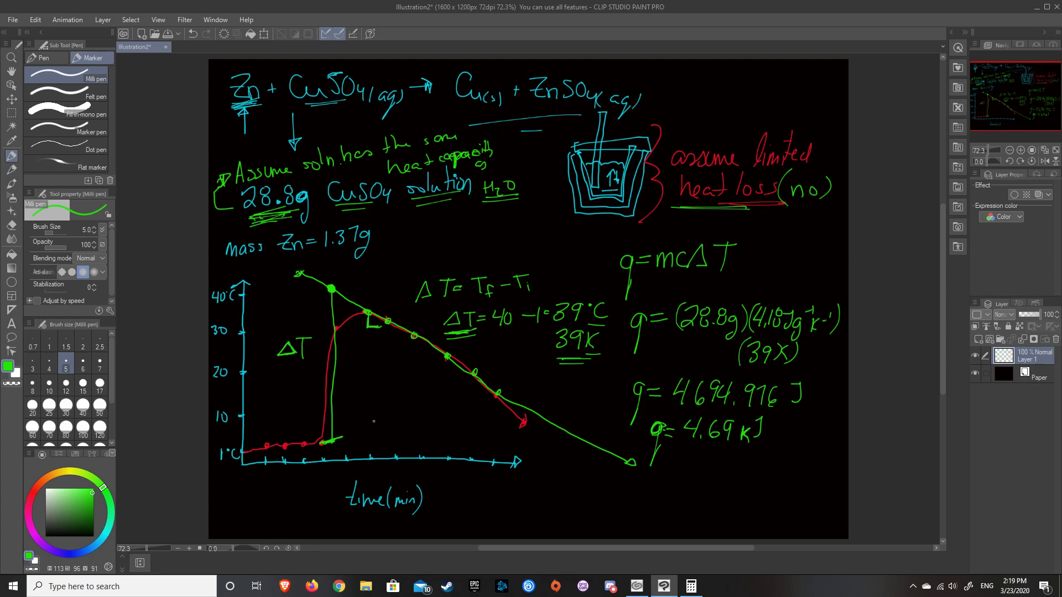
pyautogui.moveTo(243, 293)
pyautogui.mouseDown()
pyautogui.moveTo(239, 285)
pyautogui.moveTo(218, 301)
pyautogui.moveTo(250, 327)
pyautogui.moveTo(244, 476)
pyautogui.moveTo(224, 321)
pyautogui.moveTo(231, 445)
pyautogui.moveTo(237, 305)
pyautogui.moveTo(260, 459)
pyautogui.moveTo(637, 465)
pyautogui.moveTo(291, 269)
pyautogui.moveTo(348, 318)
pyautogui.moveTo(337, 407)
pyautogui.moveTo(280, 445)
pyautogui.moveTo(323, 426)
pyautogui.moveTo(348, 360)
pyautogui.moveTo(406, 344)
pyautogui.moveTo(553, 443)
pyautogui.moveTo(351, 339)
pyautogui.moveTo(265, 354)
pyautogui.moveTo(324, 353)
pyautogui.mouseUp()
# Erase the temperature graph and write 'calc the molar enthalpy change', underlining molar enthalpy
pyautogui.moveTo(470, 374)
pyautogui.mouseDown()
pyautogui.moveTo(406, 462)
pyautogui.moveTo(354, 489)
pyautogui.moveTo(410, 521)
pyautogui.mouseUp()
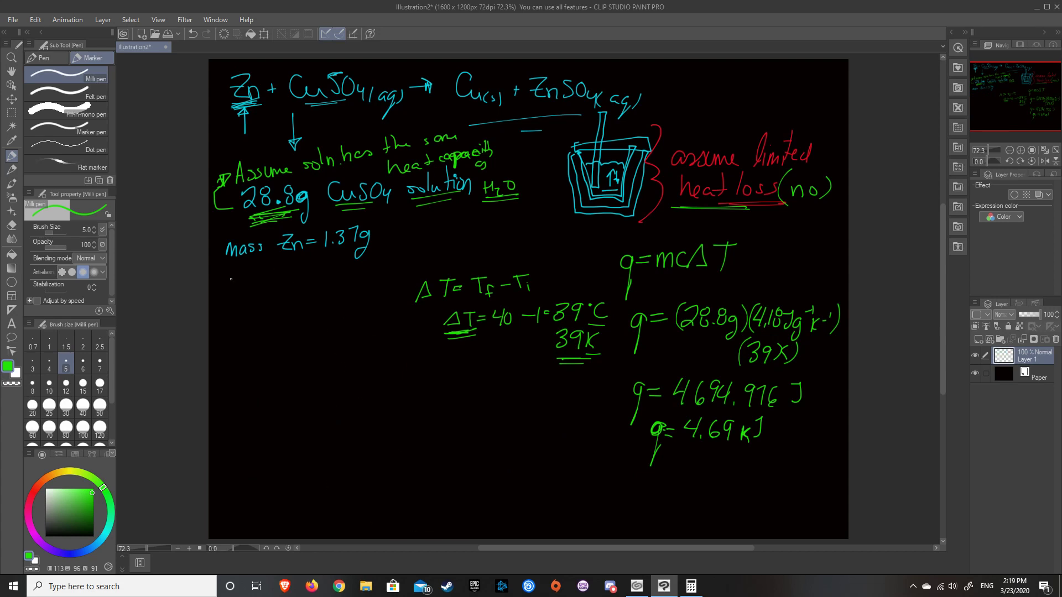
pyautogui.moveTo(228, 281); pyautogui.dragTo(236, 293)
pyautogui.moveTo(244, 268); pyautogui.dragTo(240, 293)
pyautogui.moveTo(252, 282)
pyautogui.mouseDown()
pyautogui.moveTo(264, 294)
pyautogui.moveTo(299, 289)
pyautogui.mouseUp()
pyautogui.moveTo(270, 283); pyautogui.dragTo(282, 284)
pyautogui.moveTo(225, 320); pyautogui.dragTo(239, 319)
pyautogui.moveTo(243, 301)
pyautogui.mouseDown()
pyautogui.moveTo(242, 320)
pyautogui.moveTo(261, 319)
pyautogui.moveTo(253, 328)
pyautogui.moveTo(294, 316)
pyautogui.mouseUp()
pyautogui.moveTo(297, 297)
pyautogui.mouseDown()
pyautogui.moveTo(296, 313)
pyautogui.moveTo(321, 313)
pyautogui.mouseUp()
pyautogui.moveTo(324, 305)
pyautogui.mouseDown()
pyautogui.moveTo(336, 323)
pyautogui.moveTo(386, 308)
pyautogui.moveTo(389, 317)
pyautogui.moveTo(401, 300)
pyautogui.mouseUp()
pyautogui.moveTo(231, 326)
pyautogui.mouseDown()
pyautogui.moveTo(335, 314)
pyautogui.moveTo(314, 321)
pyautogui.mouseUp()
# Write ΔH = kJ/mol below the heading and underline the kJ/mol unit
pyautogui.moveTo(217, 363)
pyautogui.mouseDown()
pyautogui.moveTo(237, 364)
pyautogui.moveTo(226, 349)
pyautogui.mouseUp()
pyautogui.moveTo(225, 349)
pyautogui.mouseDown()
pyautogui.moveTo(216, 365)
pyautogui.moveTo(252, 354)
pyautogui.mouseUp()
pyautogui.moveTo(250, 343)
pyautogui.mouseDown()
pyautogui.moveTo(252, 366)
pyautogui.moveTo(265, 352)
pyautogui.mouseUp()
pyautogui.moveTo(256, 357); pyautogui.dragTo(284, 361)
pyautogui.moveTo(292, 347); pyautogui.dragTo(297, 357)
pyautogui.moveTo(312, 346)
pyautogui.mouseDown()
pyautogui.moveTo(309, 361)
pyautogui.moveTo(328, 357)
pyautogui.mouseUp()
pyautogui.moveTo(335, 345); pyautogui.dragTo(340, 349)
pyautogui.moveTo(283, 371); pyautogui.dragTo(344, 360)
pyautogui.moveTo(283, 379); pyautogui.dragTo(348, 367)
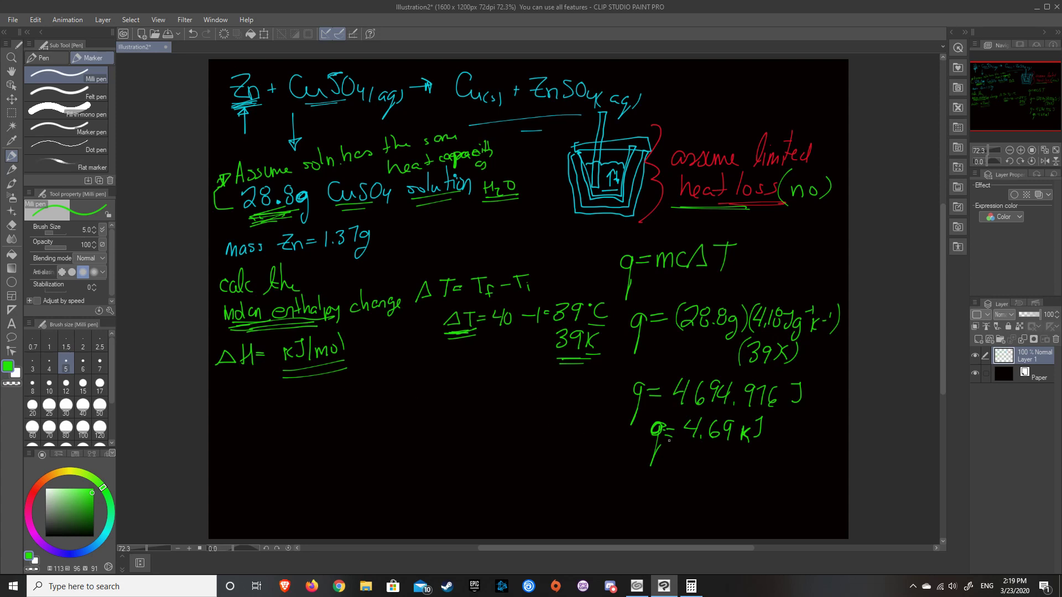
# Underline q=4.69kJ and start a second line ΔH = 4.69kJ over a fraction line
pyautogui.moveTo(661, 453); pyautogui.dragTo(755, 460)
pyautogui.moveTo(668, 464); pyautogui.dragTo(730, 475)
pyautogui.moveTo(225, 427)
pyautogui.mouseDown()
pyautogui.moveTo(239, 425)
pyautogui.moveTo(231, 405)
pyautogui.mouseUp()
pyautogui.moveTo(230, 407)
pyautogui.mouseDown()
pyautogui.moveTo(220, 427)
pyautogui.moveTo(254, 429)
pyautogui.moveTo(307, 402)
pyautogui.mouseUp()
pyautogui.moveTo(307, 391); pyautogui.dragTo(316, 408)
pyautogui.moveTo(326, 391); pyautogui.dragTo(335, 407)
pyautogui.moveTo(345, 391)
pyautogui.mouseDown()
pyautogui.moveTo(344, 404)
pyautogui.moveTo(354, 399)
pyautogui.mouseUp()
pyautogui.moveTo(290, 419); pyautogui.dragTo(372, 415)
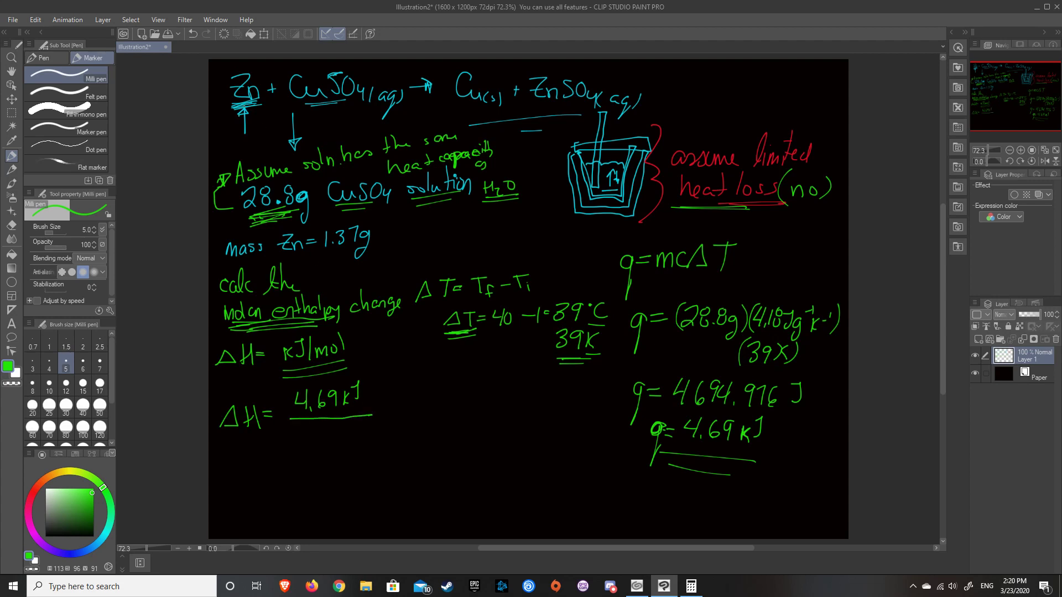
# Mark Zn and 1.37g in the question, then write 1.37g over a molar-mass denominator
pyautogui.moveTo(271, 99)
pyautogui.mouseDown()
pyautogui.moveTo(226, 107)
pyautogui.moveTo(262, 108)
pyautogui.moveTo(235, 117)
pyautogui.moveTo(348, 105)
pyautogui.mouseUp()
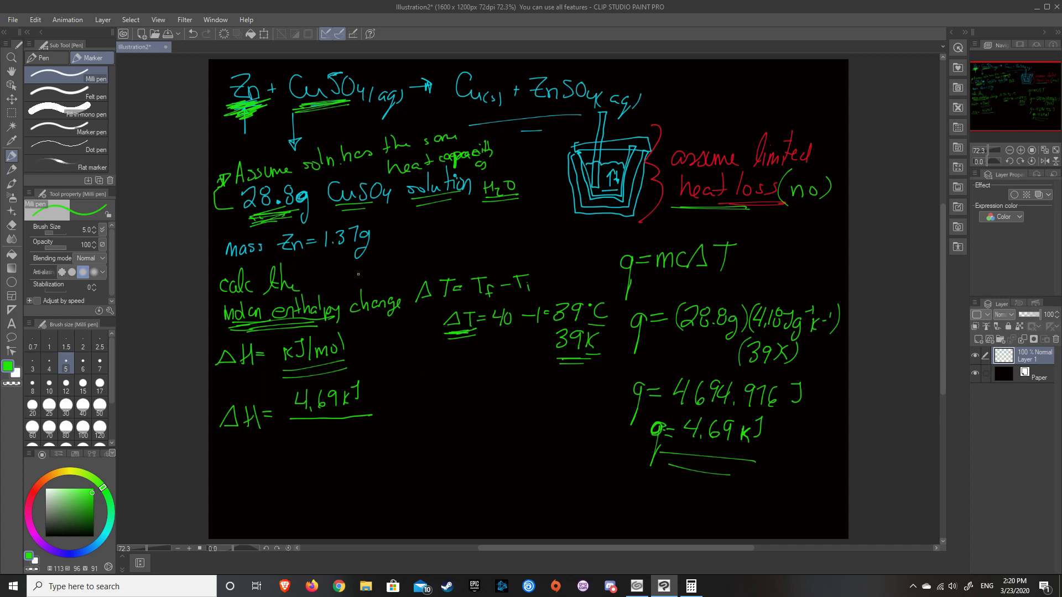
pyautogui.moveTo(347, 249); pyautogui.dragTo(359, 251)
pyautogui.moveTo(426, 376)
pyautogui.mouseDown()
pyautogui.moveTo(426, 401)
pyautogui.moveTo(440, 399)
pyautogui.mouseUp()
pyautogui.moveTo(452, 376)
pyautogui.mouseDown()
pyautogui.moveTo(459, 394)
pyautogui.moveTo(470, 388)
pyautogui.moveTo(462, 420)
pyautogui.moveTo(444, 412)
pyautogui.moveTo(480, 398)
pyautogui.mouseUp()
pyautogui.moveTo(440, 444); pyautogui.dragTo(490, 432)
# Label the denominator as zinc's molar mass and check 65.38 on the Color Periodic Table
pyautogui.moveTo(487, 433)
pyautogui.mouseDown()
pyautogui.moveTo(498, 441)
pyautogui.moveTo(511, 406)
pyautogui.mouseUp()
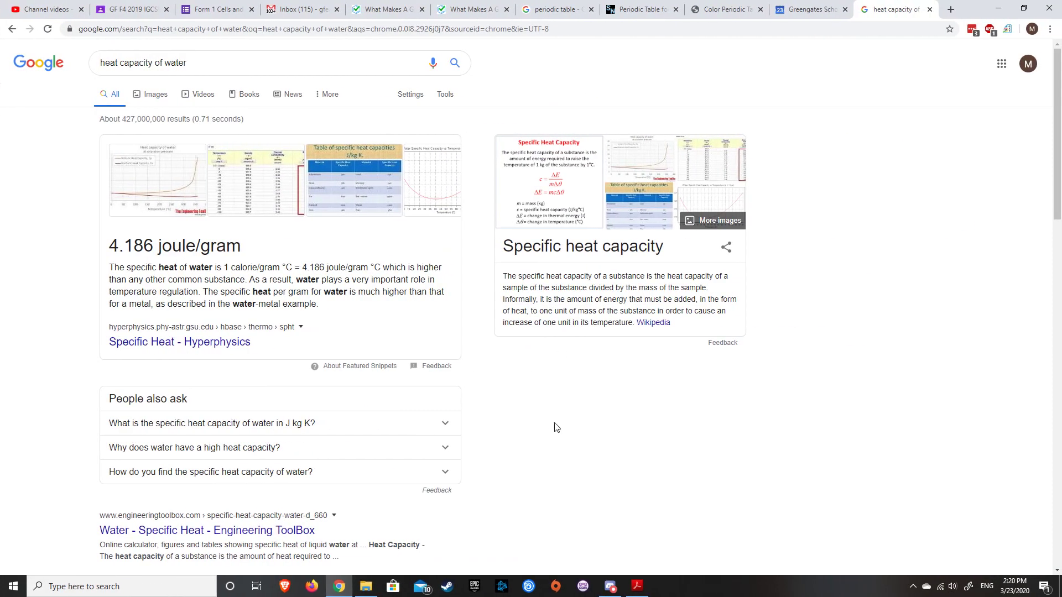
pyautogui.click(726, 9)
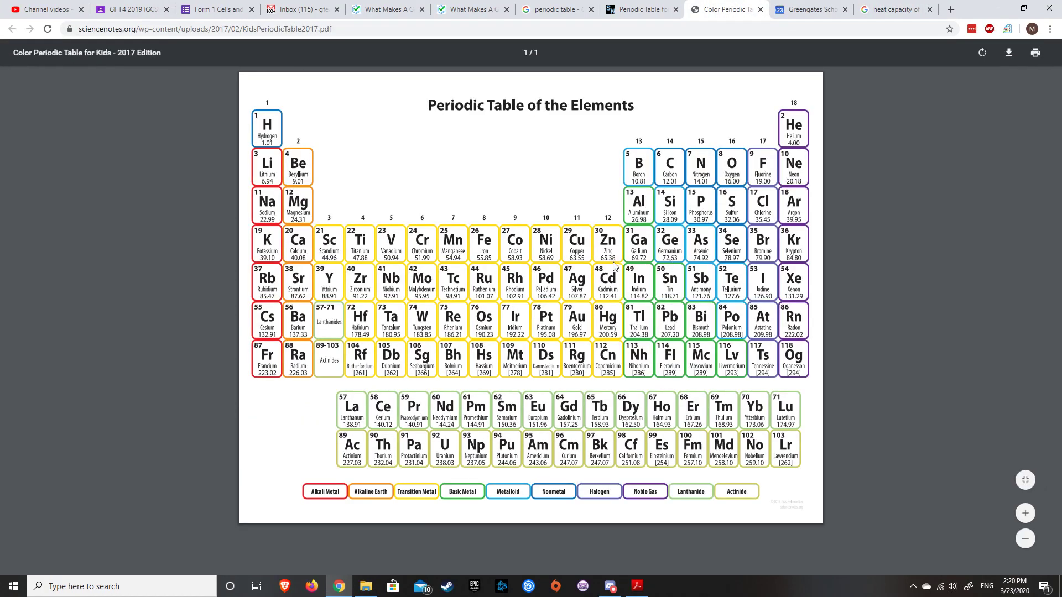
pyautogui.press('ctrl+super+Left')
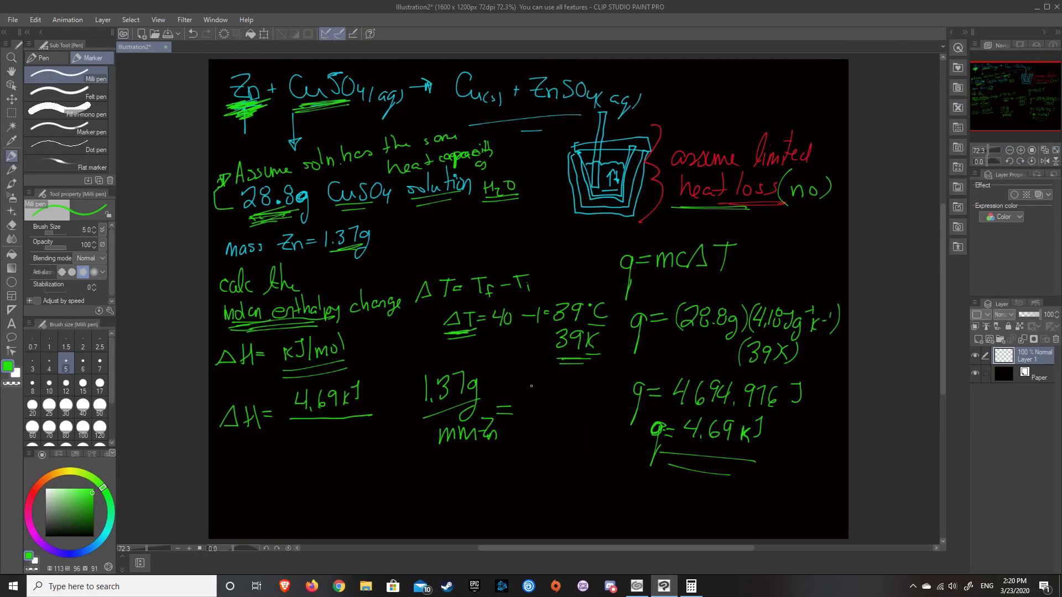
# Write = 1.37/65.38 after the mm Zn fraction, with '= mol' on the line below
pyautogui.moveTo(522, 378)
pyautogui.mouseDown()
pyautogui.moveTo(523, 394)
pyautogui.moveTo(545, 387)
pyautogui.moveTo(539, 394)
pyautogui.mouseUp()
pyautogui.moveTo(546, 380)
pyautogui.mouseDown()
pyautogui.moveTo(556, 404)
pyautogui.moveTo(526, 430)
pyautogui.moveTo(574, 421)
pyautogui.mouseUp()
pyautogui.click(554, 423)
pyautogui.moveTo(446, 477); pyautogui.dragTo(463, 481)
pyautogui.moveTo(554, 482)
pyautogui.mouseDown()
pyautogui.moveTo(565, 469)
pyautogui.moveTo(572, 480)
pyautogui.mouseUp()
pyautogui.moveTo(580, 466); pyautogui.dragTo(588, 473)
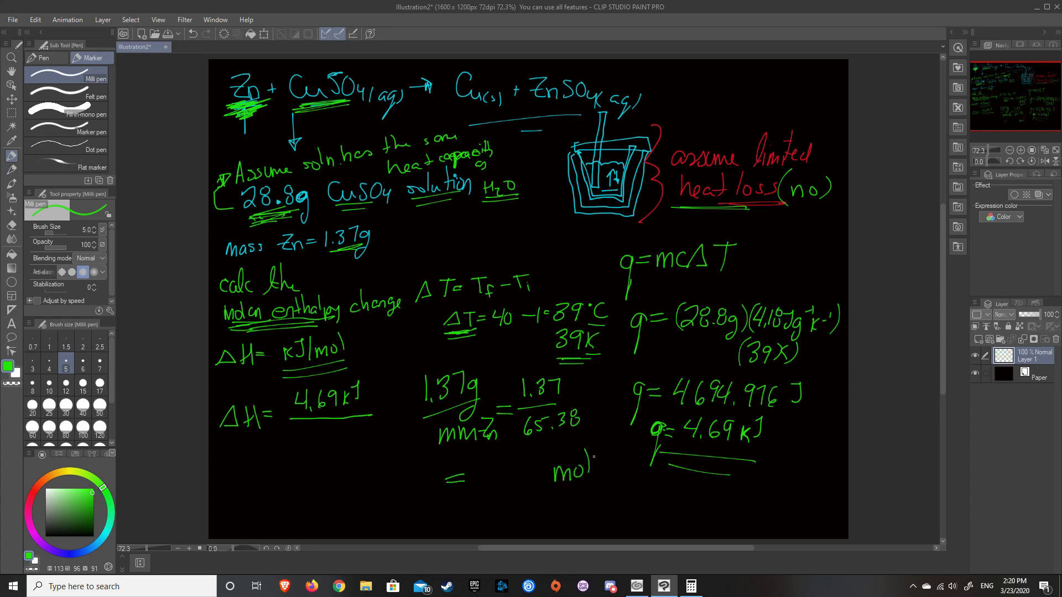
# Compute 1.37/65.38 = 0.020954420312022 in Calculator and return to Clip Studio Paint
pyautogui.hotkey('alt', 'Tab')
pyautogui.write('1.')
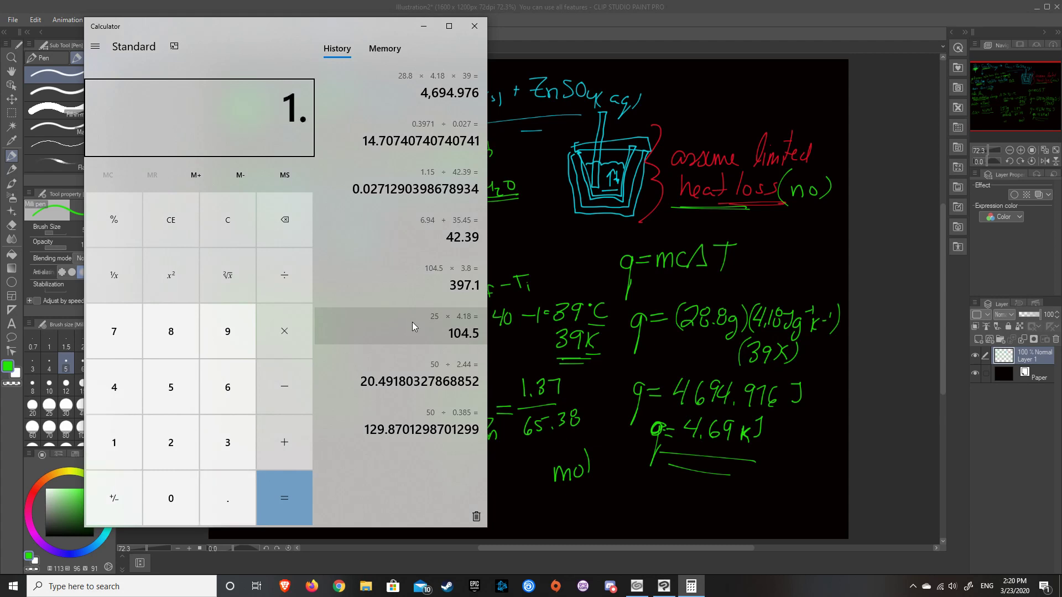
pyautogui.write('37/65')
pyautogui.write('.38')
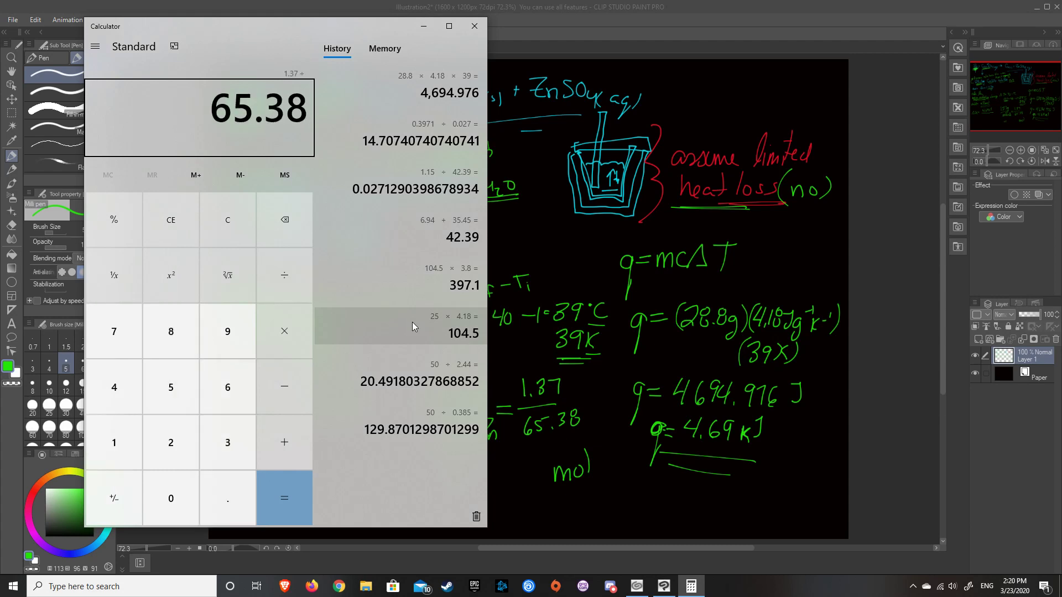
pyautogui.press('Return')
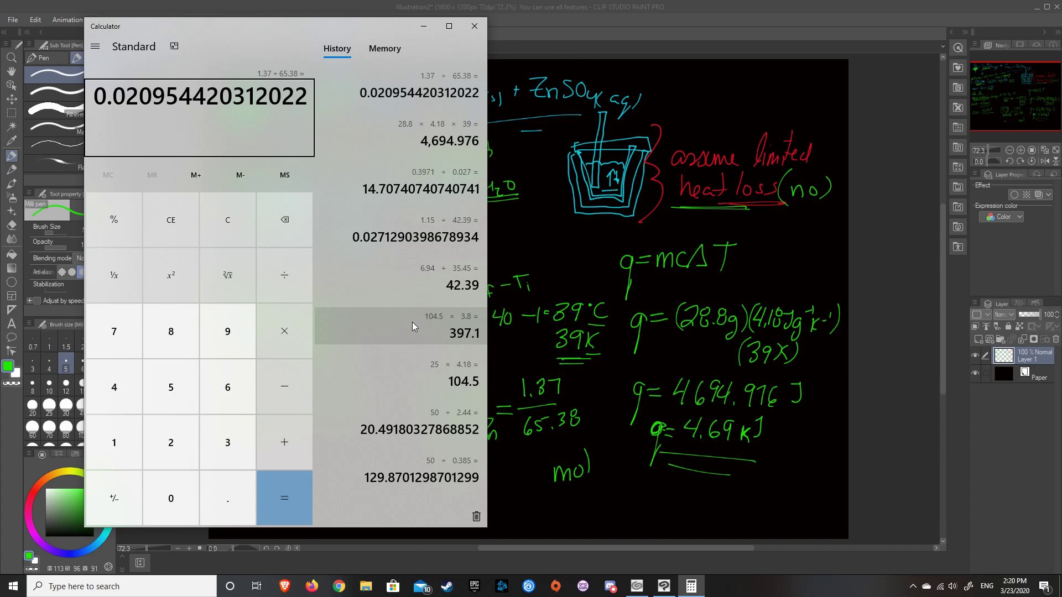
pyautogui.hotkey('alt', 'Tab')
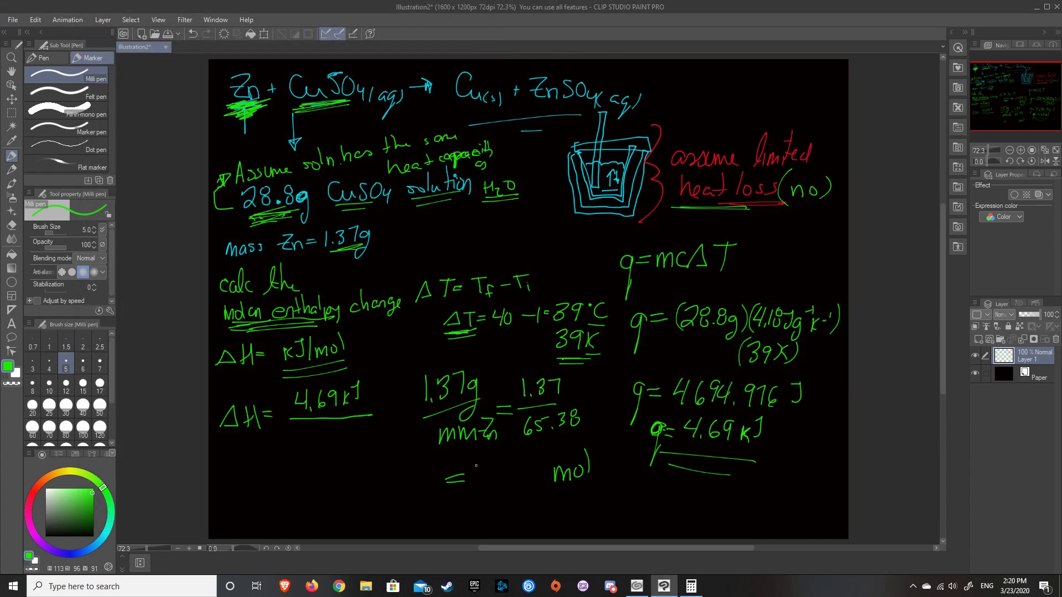
# Write =0.021 mol as the zinc moles and underline it
pyautogui.moveTo(475, 466)
pyautogui.mouseDown()
pyautogui.moveTo(473, 492)
pyautogui.moveTo(479, 465)
pyautogui.moveTo(535, 489)
pyautogui.moveTo(590, 482)
pyautogui.mouseUp()
pyautogui.click(488, 489)
pyautogui.moveTo(519, 515); pyautogui.dragTo(573, 497)
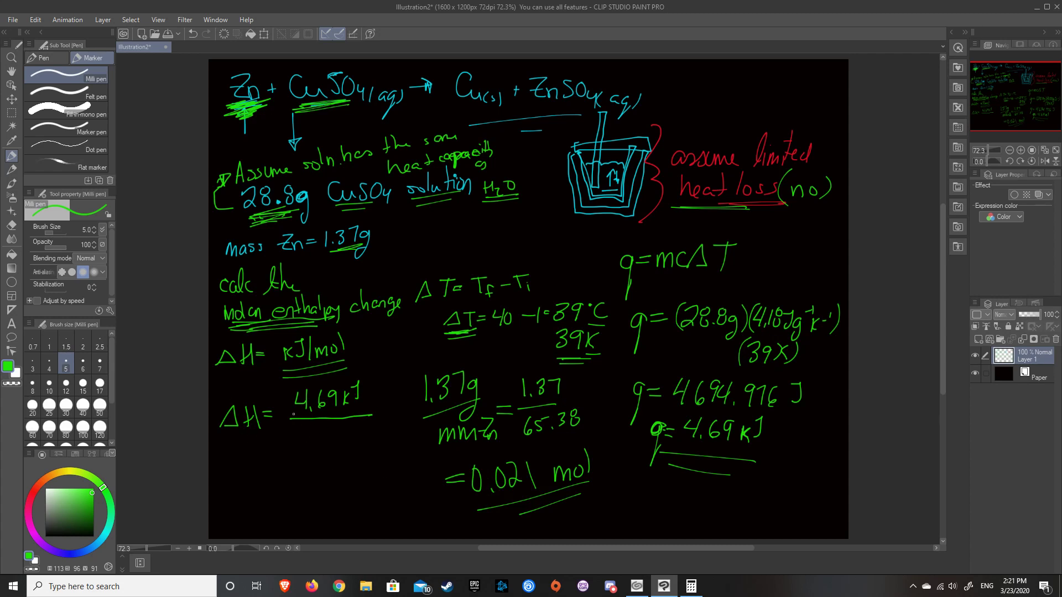
# Write 0.021mol under 4.69kJ and start a new ΔH= line at lower left
pyautogui.moveTo(302, 431); pyautogui.dragTo(352, 443)
pyautogui.moveTo(354, 428)
pyautogui.mouseDown()
pyautogui.moveTo(378, 443)
pyautogui.moveTo(380, 435)
pyautogui.mouseUp()
pyautogui.moveTo(388, 421); pyautogui.dragTo(388, 442)
pyautogui.moveTo(233, 514); pyautogui.dragTo(256, 498)
pyautogui.moveTo(260, 487); pyautogui.dragTo(260, 495)
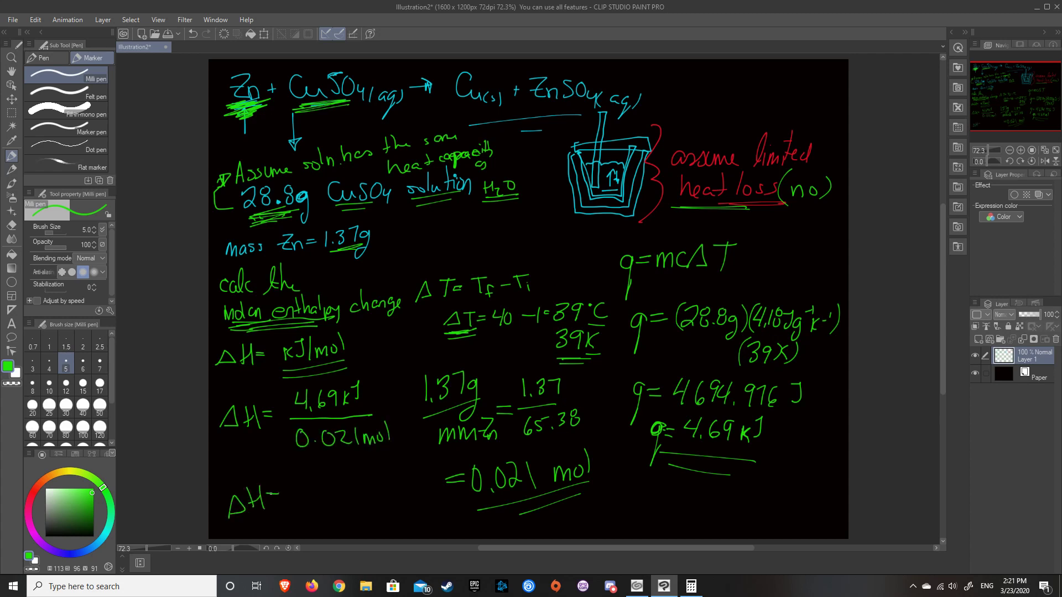
pyautogui.moveTo(268, 496); pyautogui.dragTo(280, 496)
# Compute 4.69 ÷ 0.021 in Calculator (223.3333333333333) and return to the drawing
pyautogui.click(691, 586)
pyautogui.moveTo(357, 23); pyautogui.dragTo(758, 26)
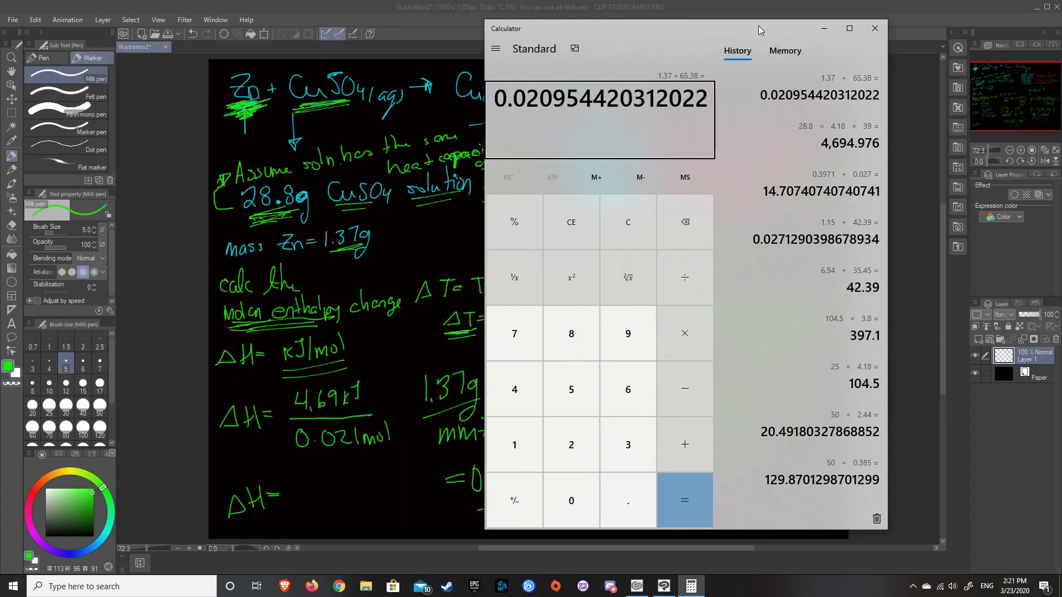
pyautogui.write('4.3')
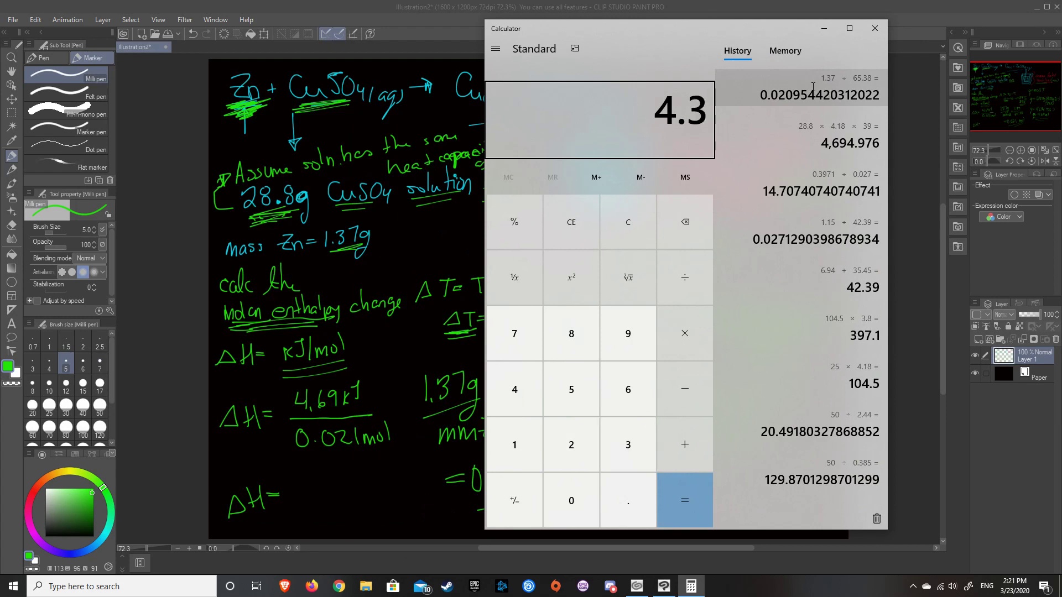
pyautogui.press('BackSpace')
pyautogui.write('69')
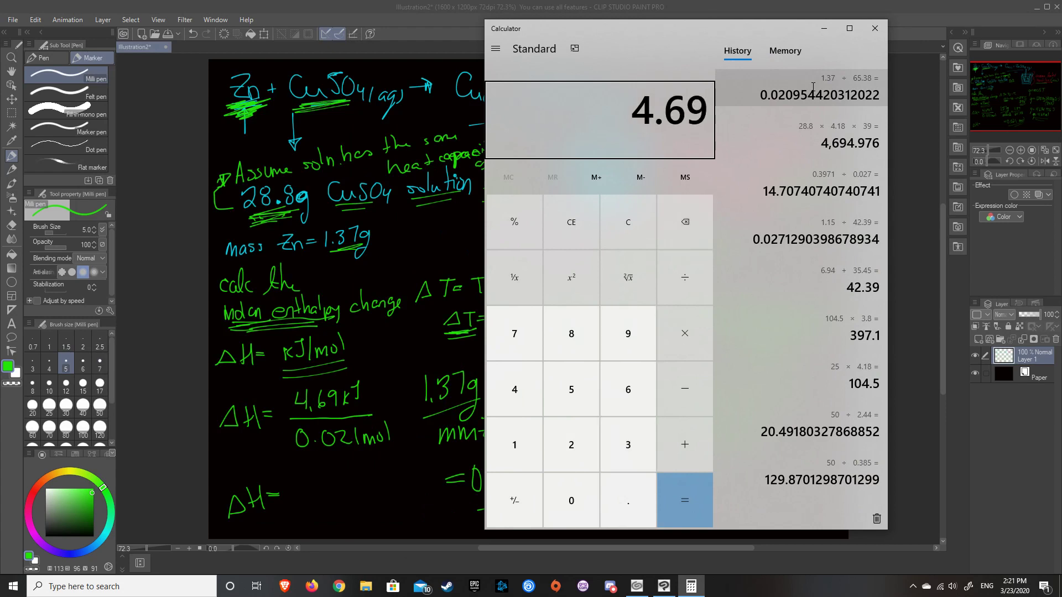
pyautogui.press('/')
pyautogui.write('0.021')
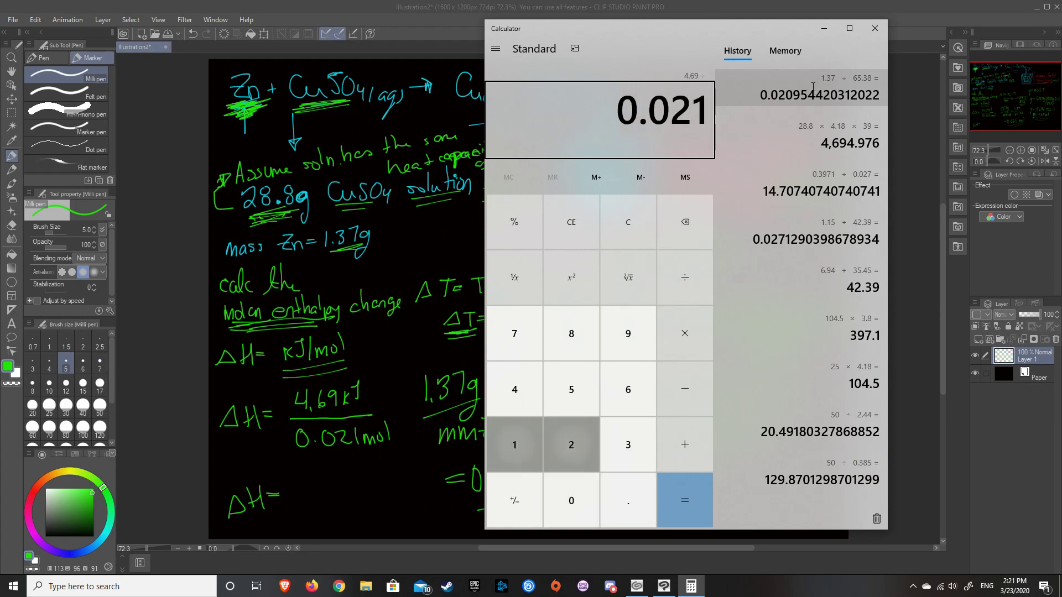
pyautogui.press('Return')
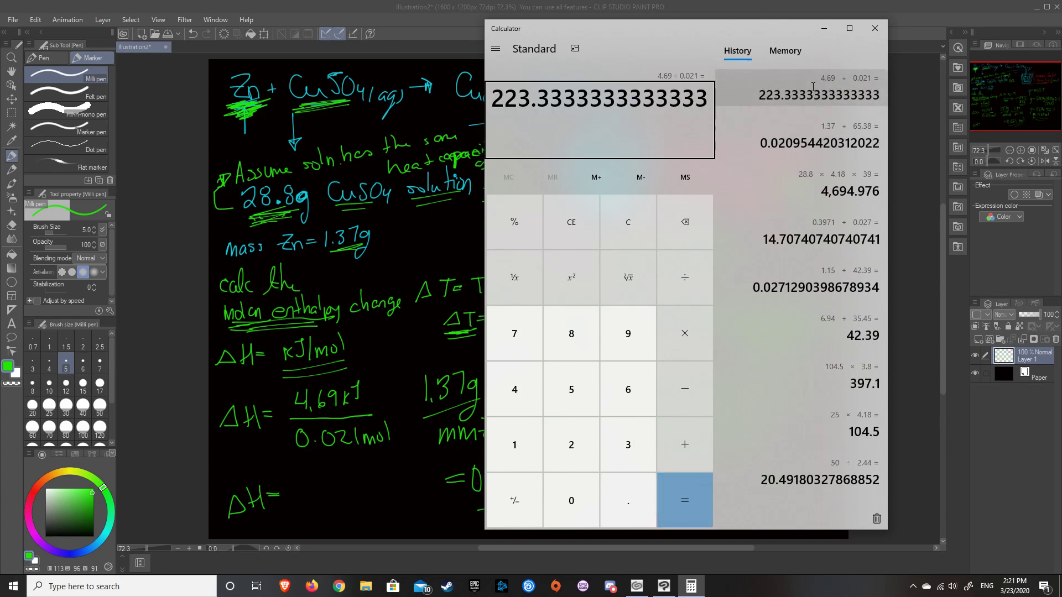
pyautogui.hotkey('alt', 'Tab')
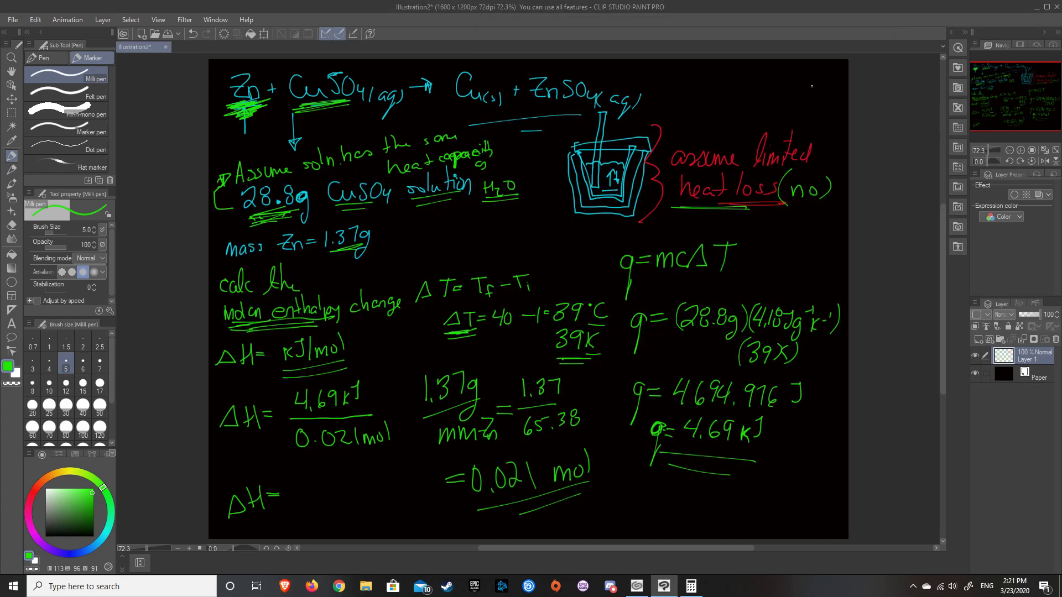
# Write −223 kJ/mol after ΔH= and underline CuSO4 in the given data
pyautogui.hotkey('alt', 'Tab')
pyautogui.hotkey('alt', 'Tab')
pyautogui.moveTo(292, 486)
pyautogui.mouseDown()
pyautogui.moveTo(303, 508)
pyautogui.moveTo(333, 491)
pyautogui.moveTo(330, 504)
pyautogui.moveTo(347, 500)
pyautogui.mouseUp()
pyautogui.moveTo(353, 488)
pyautogui.mouseDown()
pyautogui.moveTo(357, 501)
pyautogui.moveTo(387, 502)
pyautogui.moveTo(395, 490)
pyautogui.moveTo(398, 502)
pyautogui.mouseUp()
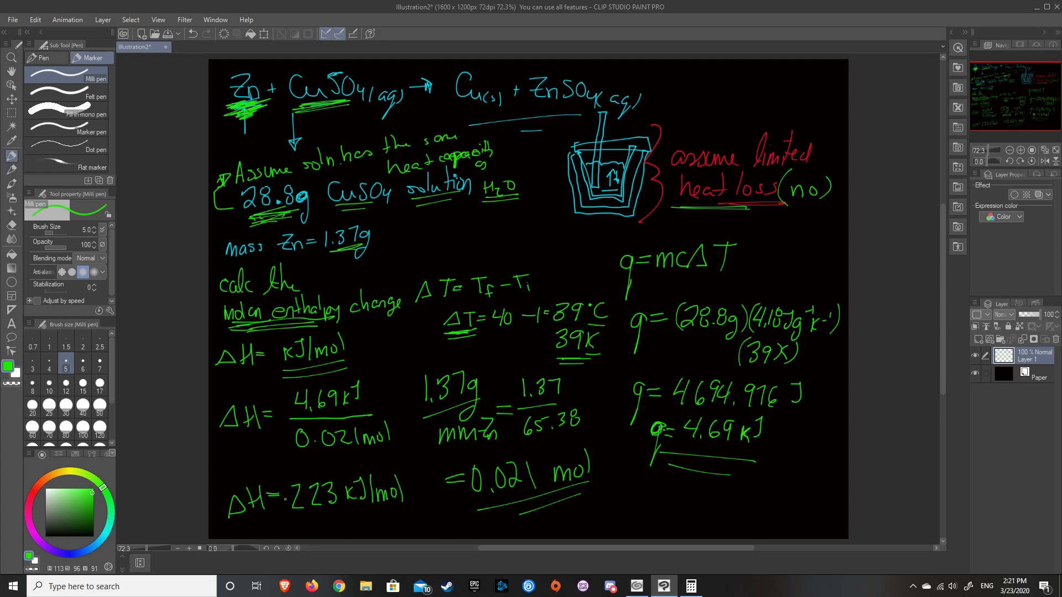
pyautogui.moveTo(291, 499); pyautogui.dragTo(282, 500)
pyautogui.moveTo(299, 493); pyautogui.dragTo(295, 506)
pyautogui.moveTo(367, 213)
pyautogui.mouseDown()
pyautogui.moveTo(354, 208)
pyautogui.moveTo(415, 203)
pyautogui.moveTo(366, 209)
pyautogui.moveTo(410, 200)
pyautogui.moveTo(371, 204)
pyautogui.moveTo(399, 199)
pyautogui.mouseUp()
# Erase the ΔT and q=mcΔT working and begin step 1 beside the zinc mass
pyautogui.moveTo(449, 275)
pyautogui.mouseDown()
pyautogui.moveTo(548, 284)
pyautogui.moveTo(562, 305)
pyautogui.moveTo(636, 332)
pyautogui.moveTo(610, 336)
pyautogui.moveTo(835, 316)
pyautogui.moveTo(761, 361)
pyautogui.moveTo(835, 302)
pyautogui.moveTo(608, 246)
pyautogui.moveTo(730, 277)
pyautogui.moveTo(609, 345)
pyautogui.moveTo(437, 343)
pyautogui.mouseUp()
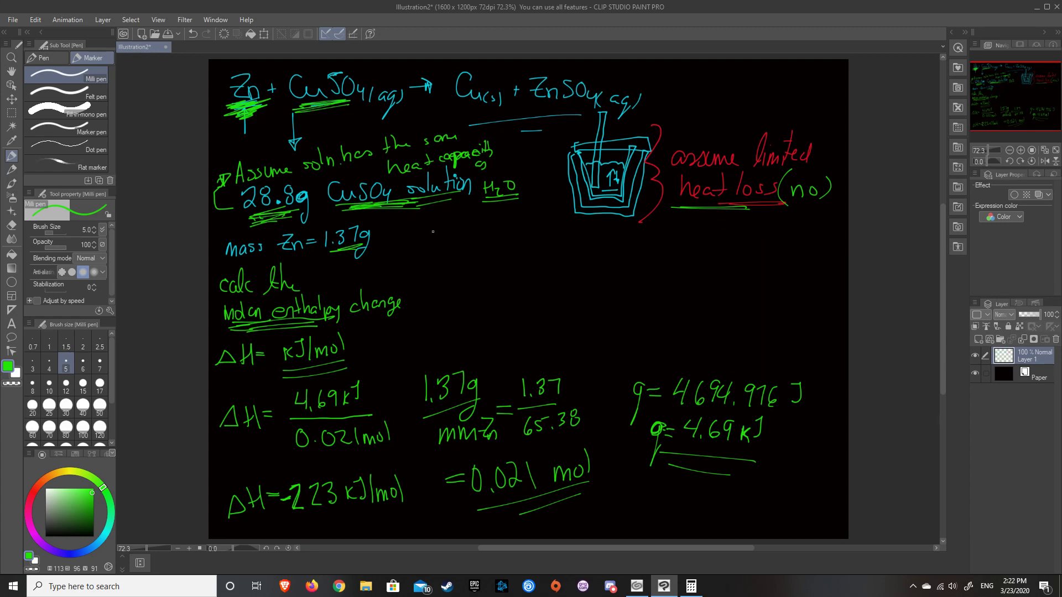
pyautogui.moveTo(421, 235); pyautogui.dragTo(422, 247)
pyautogui.moveTo(426, 230)
pyautogui.mouseDown()
pyautogui.moveTo(427, 250)
pyautogui.moveTo(454, 246)
pyautogui.moveTo(431, 233)
pyautogui.moveTo(432, 246)
pyautogui.mouseUp()
# Switch to cyan and write '1) det soln.' beside the zinc mass
pyautogui.click(109, 526)
pyautogui.moveTo(453, 238); pyautogui.dragTo(453, 249)
pyautogui.moveTo(451, 243); pyautogui.dragTo(462, 250)
pyautogui.moveTo(460, 239); pyautogui.dragTo(496, 247)
pyautogui.moveTo(512, 239); pyautogui.dragTo(574, 255)
# Finish step 1 as 'det soln.(c) − H2O unless it is given', underlining solution, unless and given
pyautogui.click(535, 246)
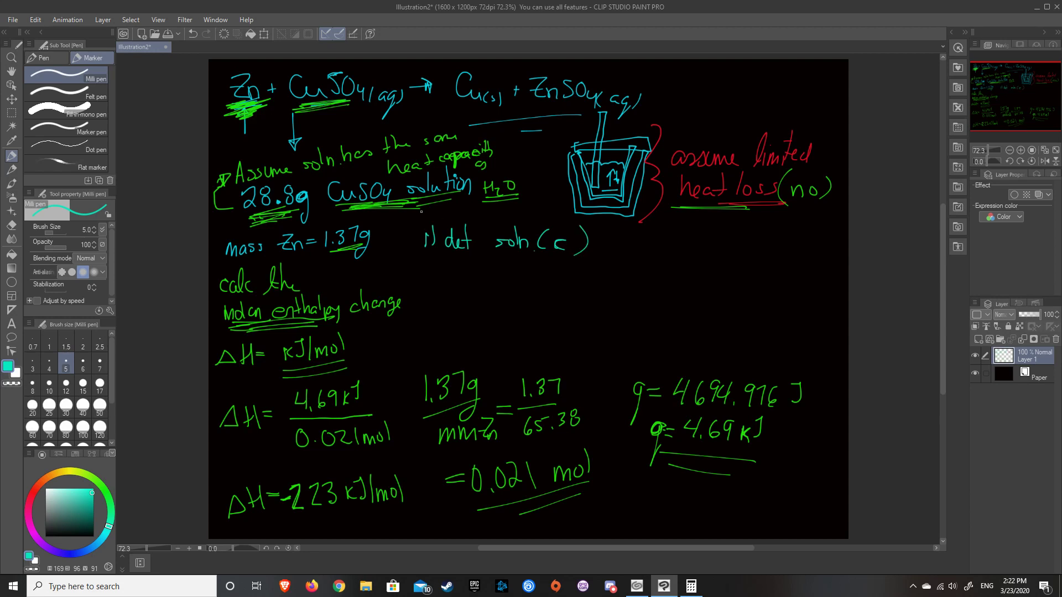
pyautogui.moveTo(424, 206)
pyautogui.mouseDown()
pyautogui.moveTo(453, 197)
pyautogui.moveTo(437, 198)
pyautogui.mouseUp()
pyautogui.moveTo(593, 246); pyautogui.dragTo(629, 255)
pyautogui.moveTo(634, 252)
pyautogui.mouseDown()
pyautogui.moveTo(645, 258)
pyautogui.moveTo(658, 237)
pyautogui.moveTo(700, 252)
pyautogui.mouseUp()
pyautogui.moveTo(701, 244); pyautogui.dragTo(717, 246)
pyautogui.moveTo(729, 240); pyautogui.dragTo(743, 255)
pyautogui.moveTo(691, 261); pyautogui.dragTo(767, 247)
pyautogui.moveTo(762, 236)
pyautogui.mouseDown()
pyautogui.moveTo(791, 245)
pyautogui.moveTo(763, 281)
pyautogui.moveTo(804, 267)
pyautogui.mouseUp()
pyautogui.moveTo(804, 260)
pyautogui.mouseDown()
pyautogui.moveTo(816, 270)
pyautogui.moveTo(777, 281)
pyautogui.mouseUp()
pyautogui.moveTo(813, 282); pyautogui.dragTo(768, 286)
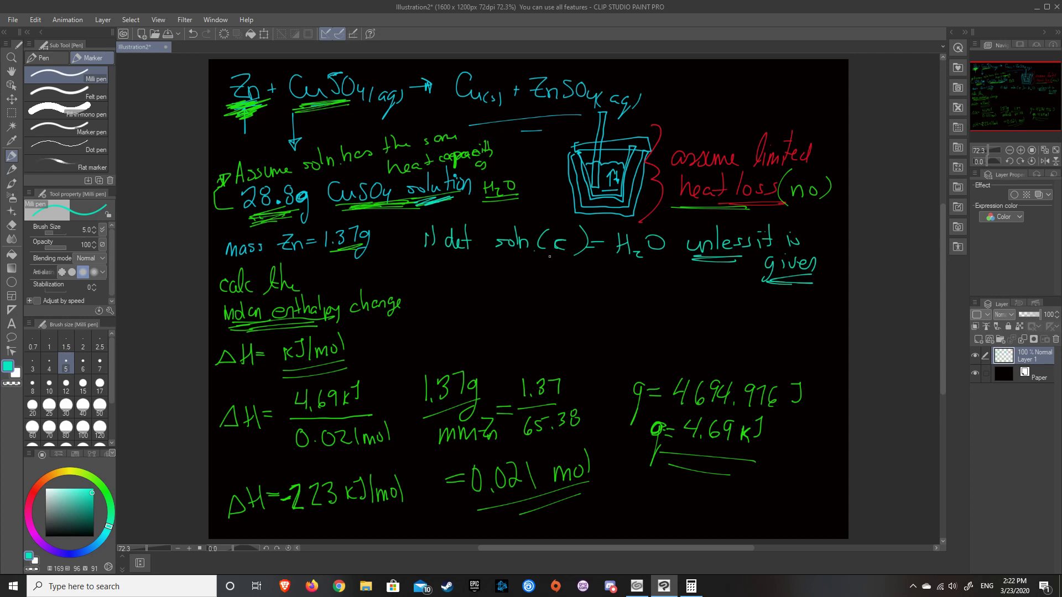
# Write step '2) calc. q q=mcΔT' beneath step 1
pyautogui.moveTo(423, 269)
pyautogui.mouseDown()
pyautogui.moveTo(439, 284)
pyautogui.moveTo(472, 282)
pyautogui.moveTo(493, 264)
pyautogui.moveTo(489, 280)
pyautogui.mouseUp()
pyautogui.moveTo(505, 272)
pyautogui.mouseDown()
pyautogui.moveTo(526, 296)
pyautogui.moveTo(568, 297)
pyautogui.moveTo(579, 281)
pyautogui.mouseUp()
pyautogui.moveTo(571, 289); pyautogui.dragTo(613, 288)
pyautogui.moveTo(624, 279)
pyautogui.mouseDown()
pyautogui.moveTo(629, 288)
pyautogui.moveTo(657, 272)
pyautogui.mouseUp()
pyautogui.moveTo(649, 274); pyautogui.dragTo(646, 292)
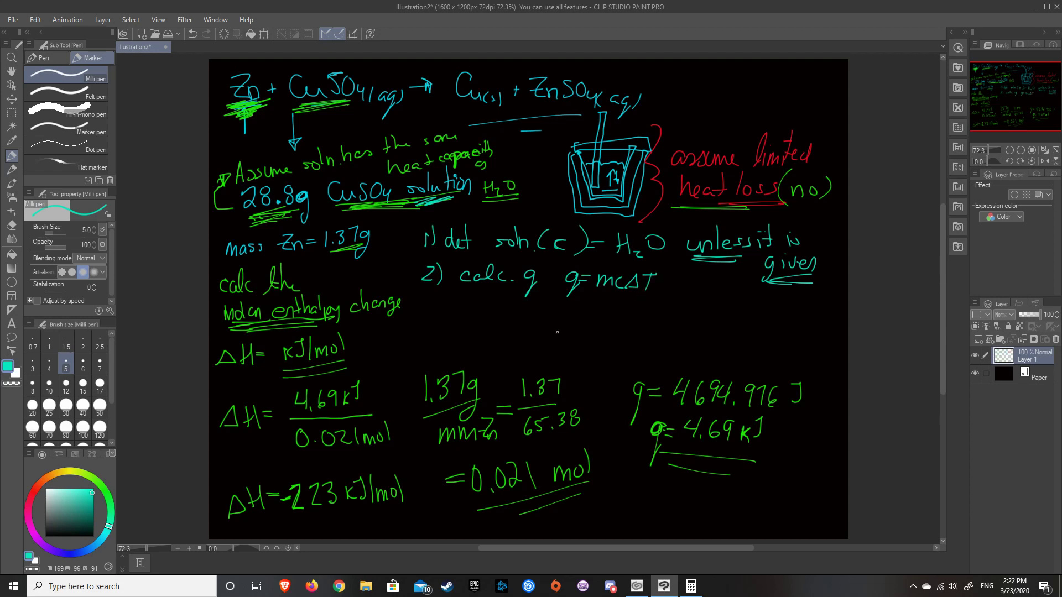
# Write step '3) q reactant → mol' and step '4) q/mol = ΔH' below it
pyautogui.moveTo(429, 305)
pyautogui.mouseDown()
pyautogui.moveTo(427, 321)
pyautogui.moveTo(439, 326)
pyautogui.mouseUp()
pyautogui.moveTo(466, 309)
pyautogui.mouseDown()
pyautogui.moveTo(459, 334)
pyautogui.moveTo(538, 311)
pyautogui.moveTo(608, 312)
pyautogui.mouseUp()
pyautogui.moveTo(621, 304); pyautogui.dragTo(620, 317)
pyautogui.moveTo(430, 339); pyautogui.dragTo(436, 363)
pyautogui.moveTo(446, 333); pyautogui.dragTo(448, 360)
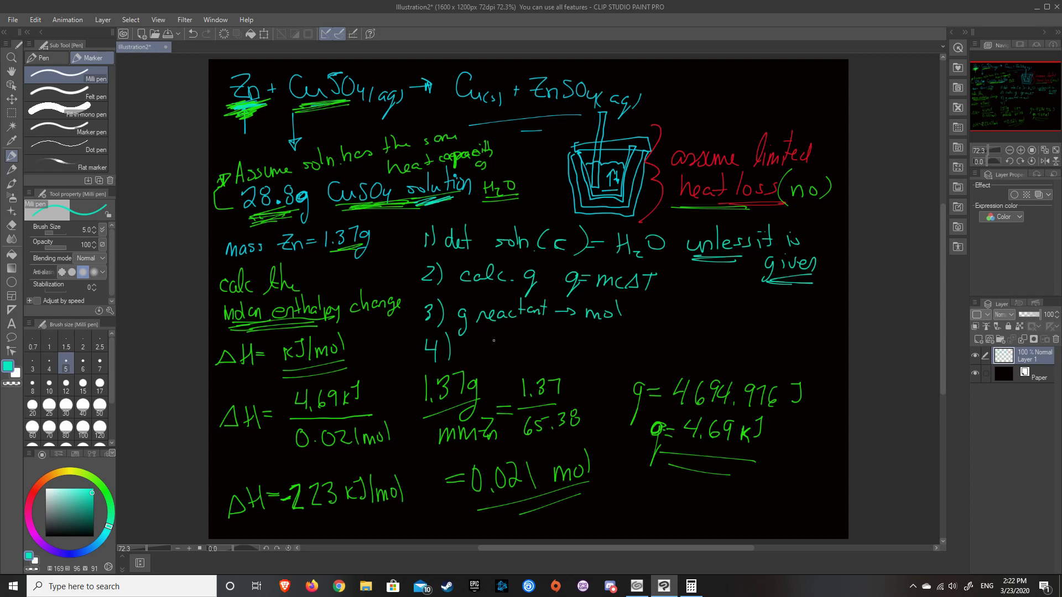
pyautogui.moveTo(498, 333)
pyautogui.mouseDown()
pyautogui.moveTo(494, 355)
pyautogui.moveTo(525, 353)
pyautogui.mouseUp()
pyautogui.moveTo(528, 344)
pyautogui.mouseDown()
pyautogui.moveTo(537, 350)
pyautogui.moveTo(531, 343)
pyautogui.mouseUp()
pyautogui.moveTo(541, 338)
pyautogui.mouseDown()
pyautogui.moveTo(543, 356)
pyautogui.moveTo(573, 340)
pyautogui.moveTo(615, 354)
pyautogui.mouseUp()
pyautogui.moveTo(613, 345); pyautogui.dragTo(651, 352)
# Add 'kJ/mol → J/mol' after ΔH, circling both units and underlining kJ/mol
pyautogui.moveTo(662, 339)
pyautogui.mouseDown()
pyautogui.moveTo(662, 350)
pyautogui.moveTo(675, 331)
pyautogui.mouseUp()
pyautogui.moveTo(670, 330)
pyautogui.mouseDown()
pyautogui.moveTo(665, 349)
pyautogui.moveTo(701, 339)
pyautogui.mouseUp()
pyautogui.moveTo(711, 326)
pyautogui.mouseDown()
pyautogui.moveTo(709, 345)
pyautogui.moveTo(669, 360)
pyautogui.moveTo(711, 314)
pyautogui.moveTo(749, 342)
pyautogui.mouseUp()
pyautogui.moveTo(765, 331)
pyautogui.mouseDown()
pyautogui.moveTo(777, 329)
pyautogui.moveTo(772, 342)
pyautogui.mouseUp()
pyautogui.moveTo(800, 323)
pyautogui.mouseDown()
pyautogui.moveTo(791, 349)
pyautogui.moveTo(800, 347)
pyautogui.mouseUp()
pyautogui.moveTo(800, 338); pyautogui.dragTo(812, 344)
pyautogui.moveTo(822, 331); pyautogui.dragTo(828, 339)
pyautogui.moveTo(843, 320)
pyautogui.mouseDown()
pyautogui.moveTo(760, 349)
pyautogui.moveTo(827, 311)
pyautogui.mouseUp()
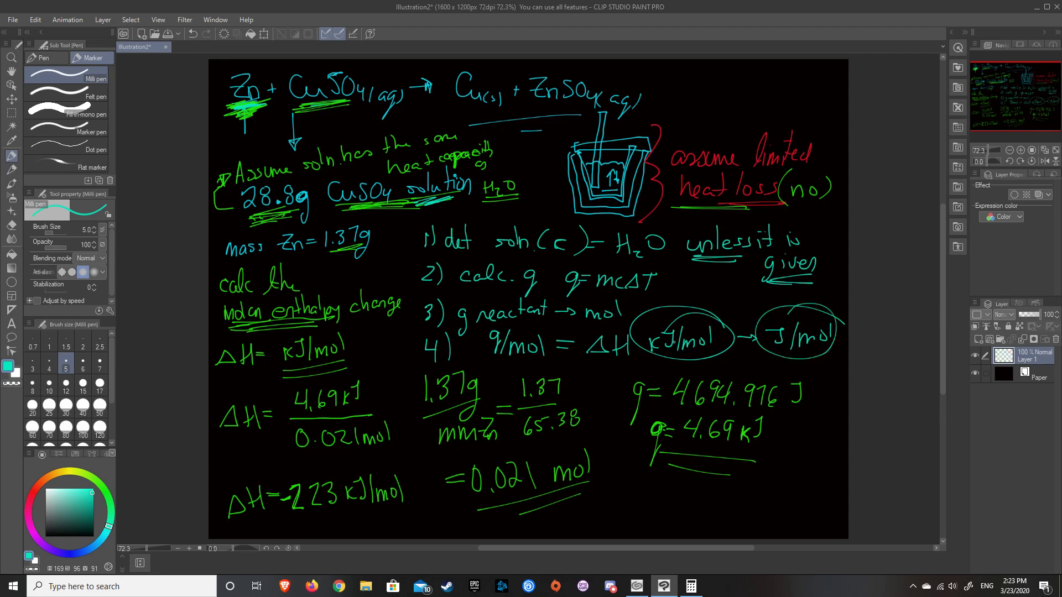
pyautogui.moveTo(657, 354)
pyautogui.mouseDown()
pyautogui.moveTo(710, 353)
pyautogui.moveTo(697, 361)
pyautogui.mouseUp()
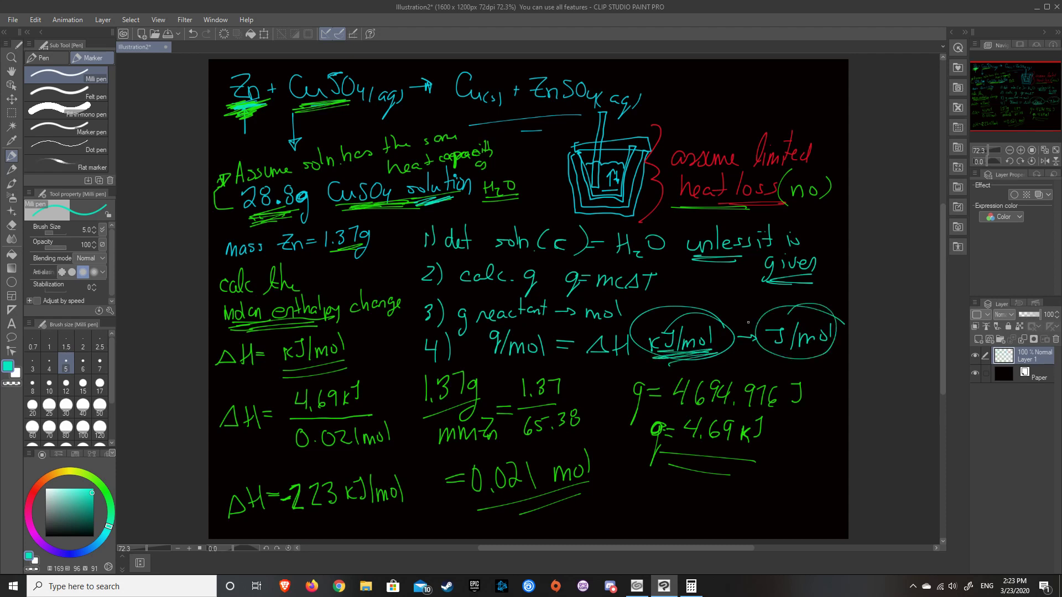